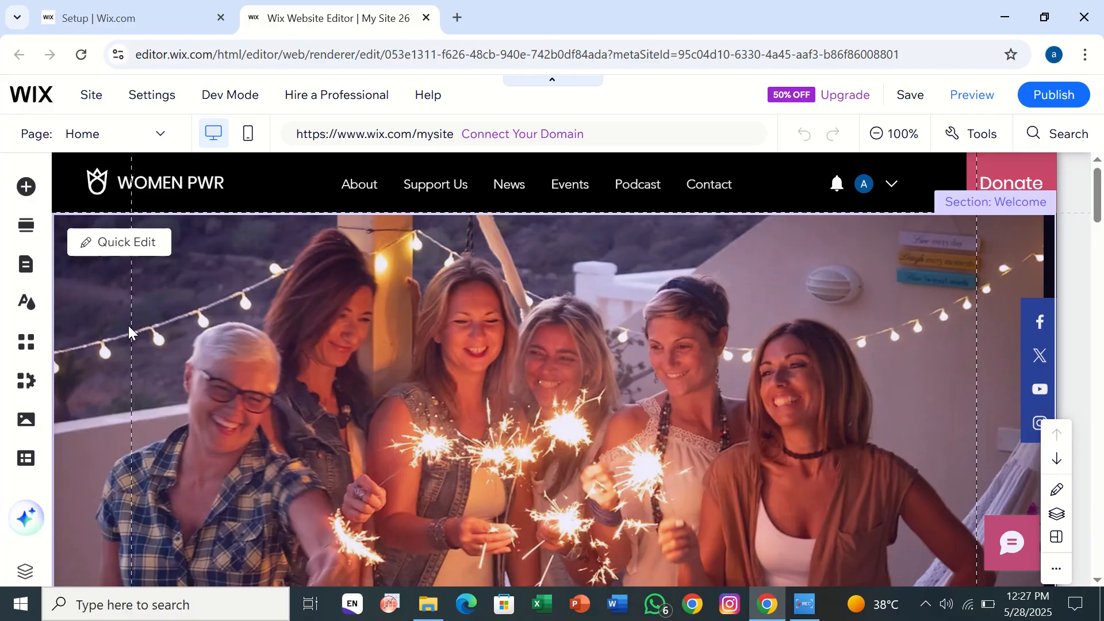
- Look through the site's Home page from the header down to the footer and back
scroll(132, 330, down, 1)
scroll(132, 324, down, 15)
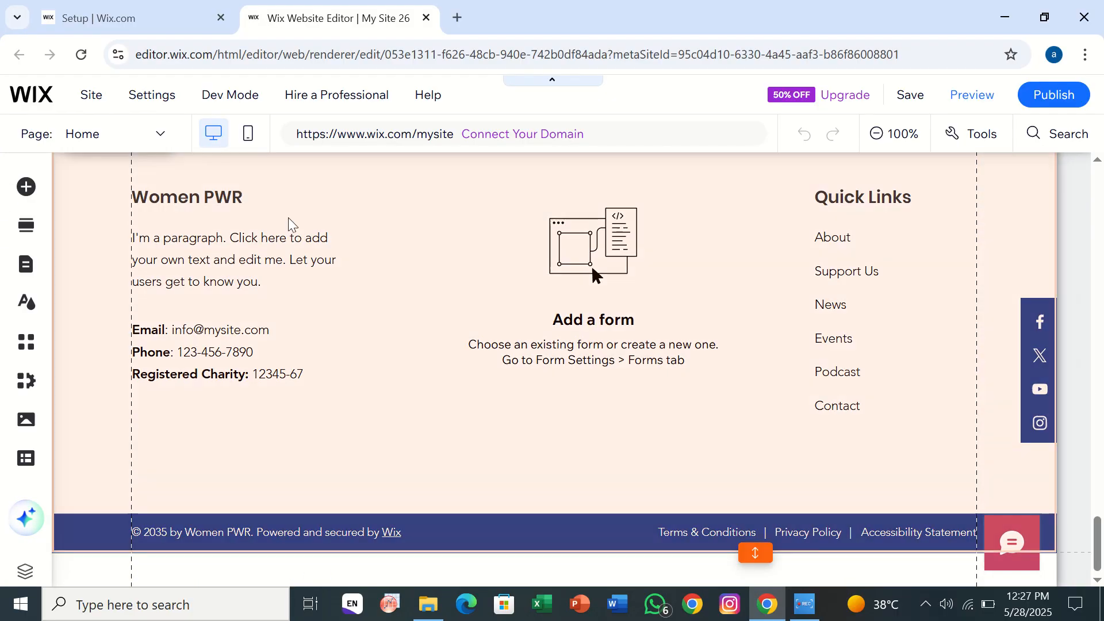
scroll(362, 250, up, 20)
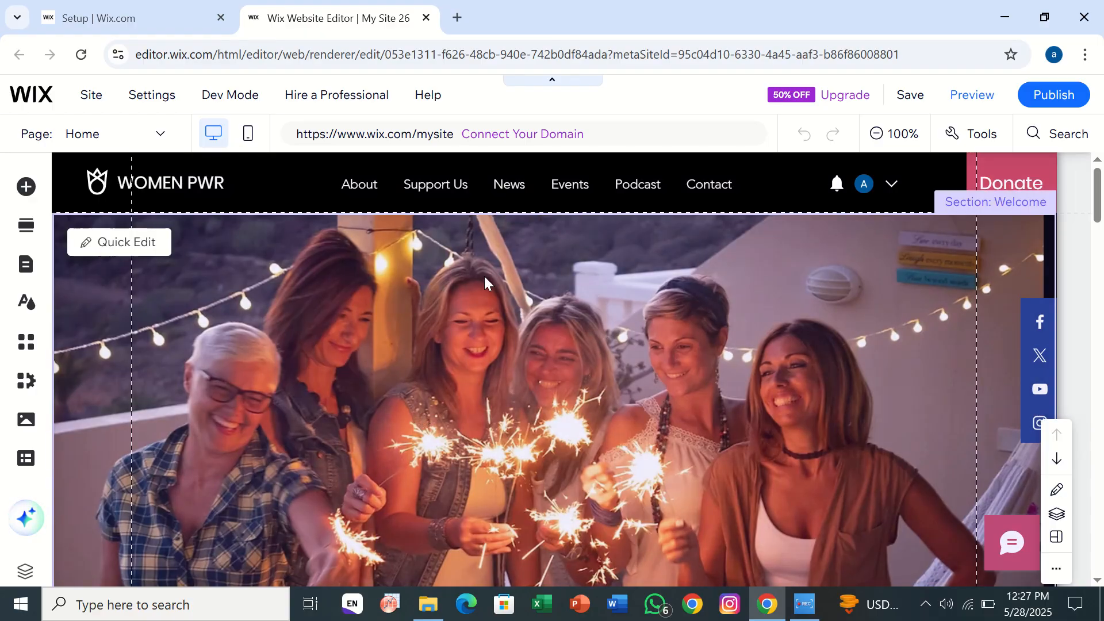
scroll(485, 277, down, 2)
scroll(484, 276, up, 2)
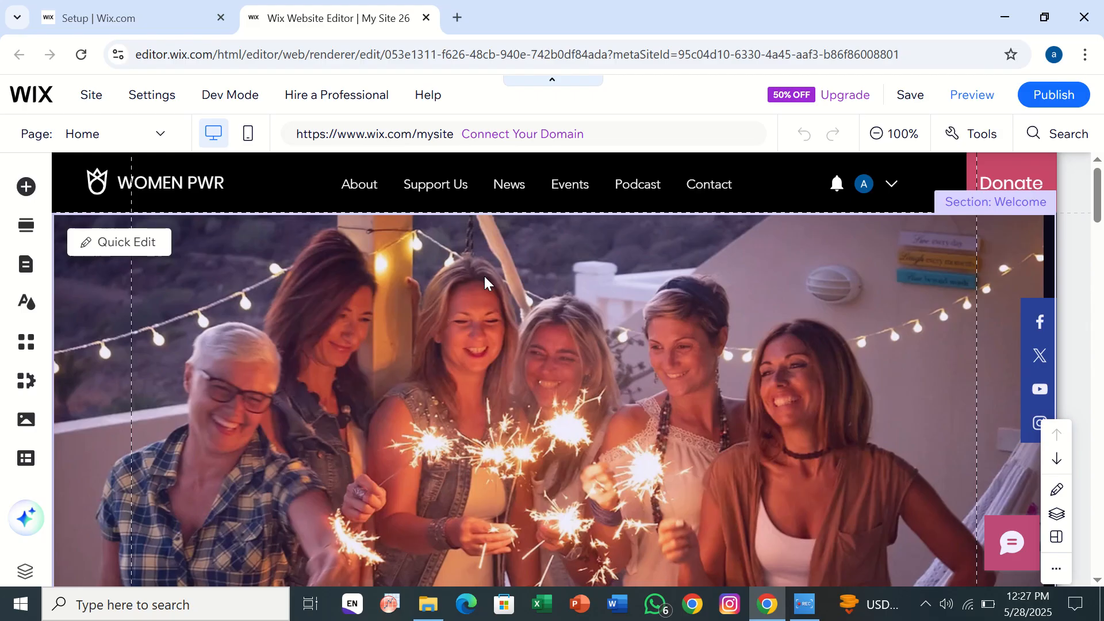
- View the About, Support Us, News, Events, Podcast and Contact pages one after another from the site's page list
click(27, 265)
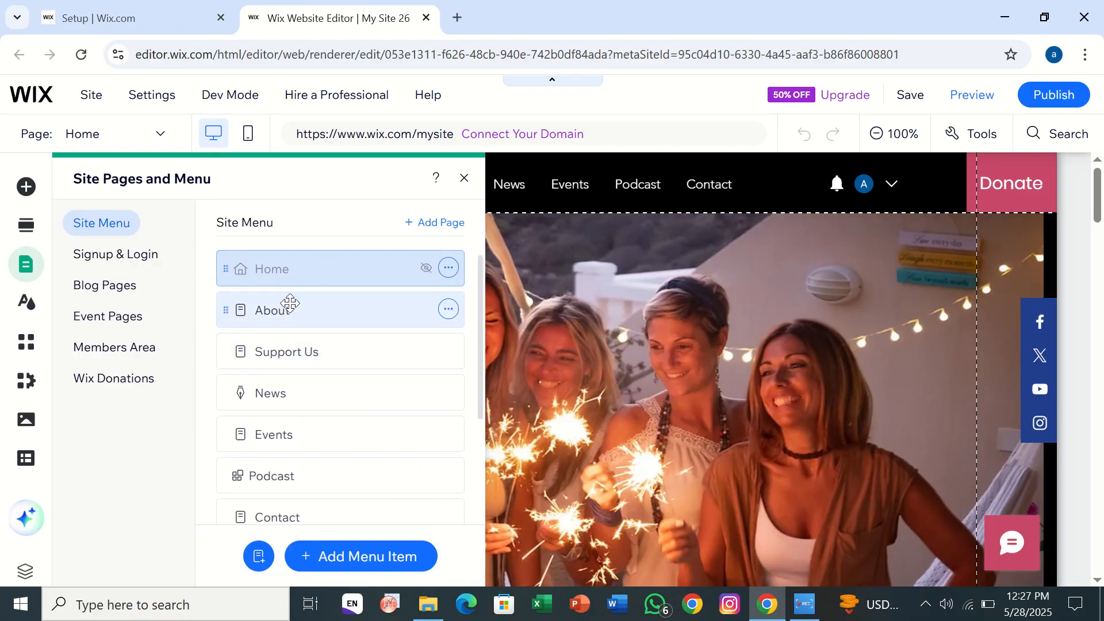
click(290, 303)
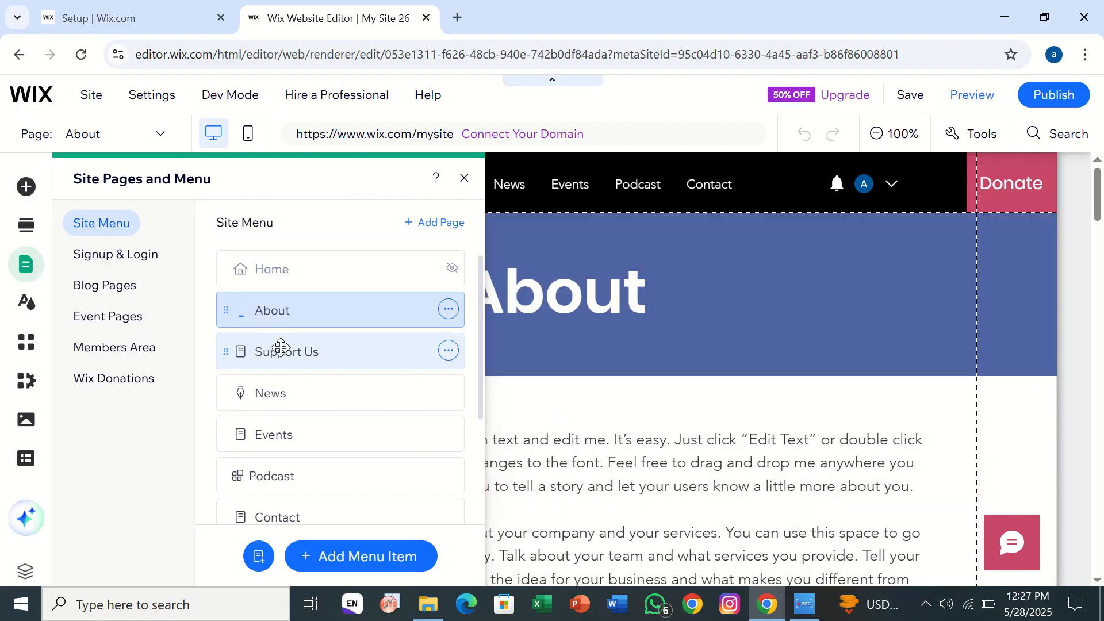
click(379, 340)
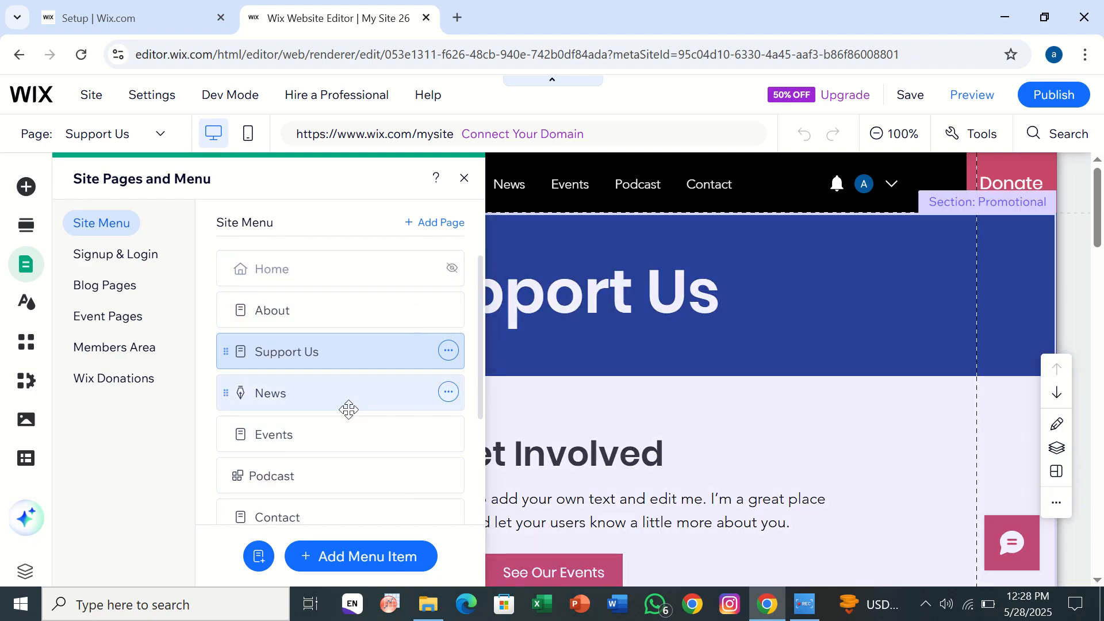
click(349, 408)
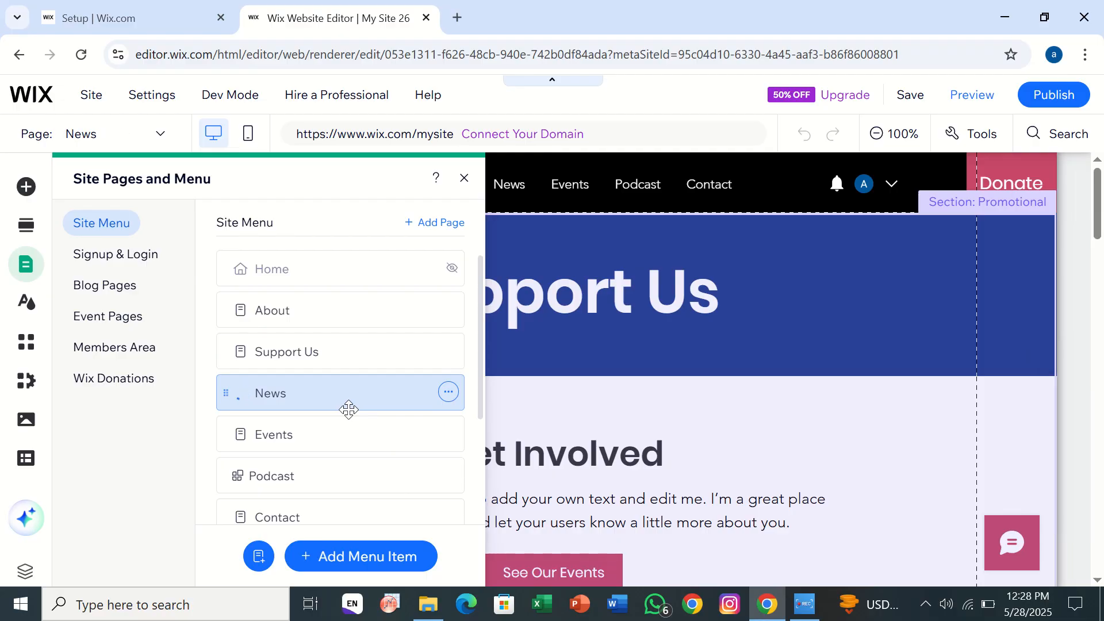
click(298, 431)
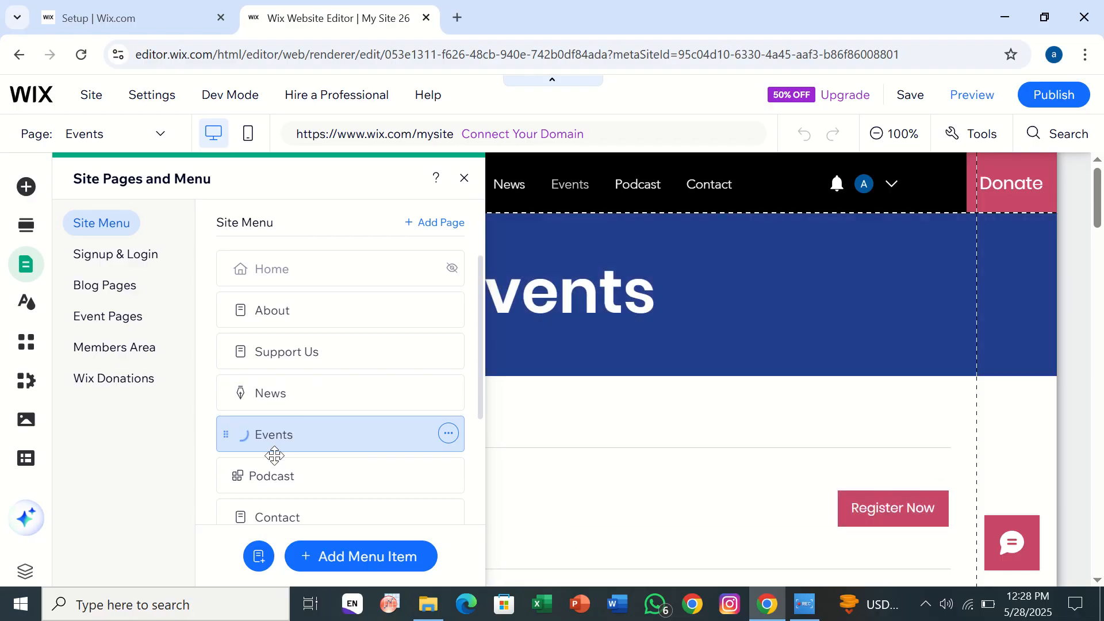
click(267, 472)
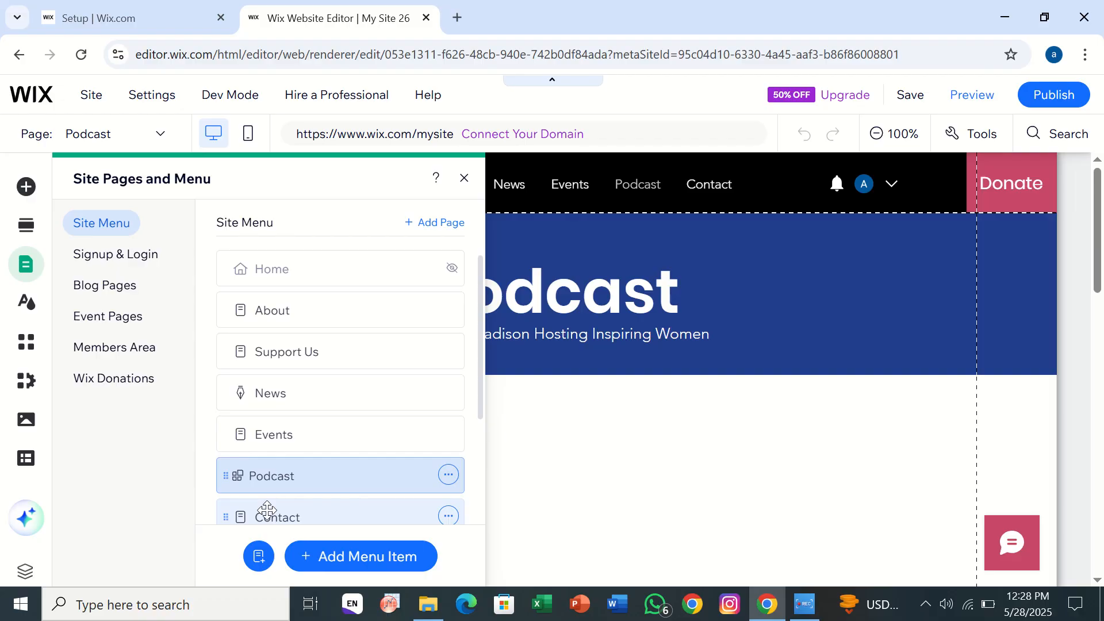
click(267, 510)
- Look through the rest of the site's page list and revisit the Events, Podcast, News and Support Us pages
scroll(267, 506, down, 3)
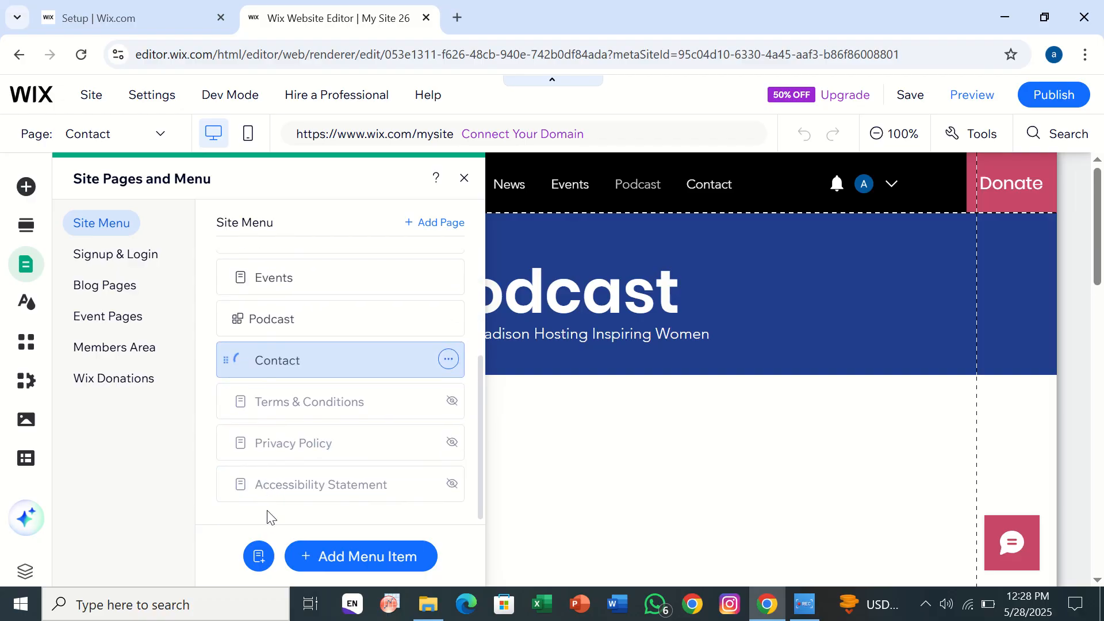
scroll(267, 511, up, 3)
scroll(267, 510, down, 3)
scroll(267, 510, up, 2)
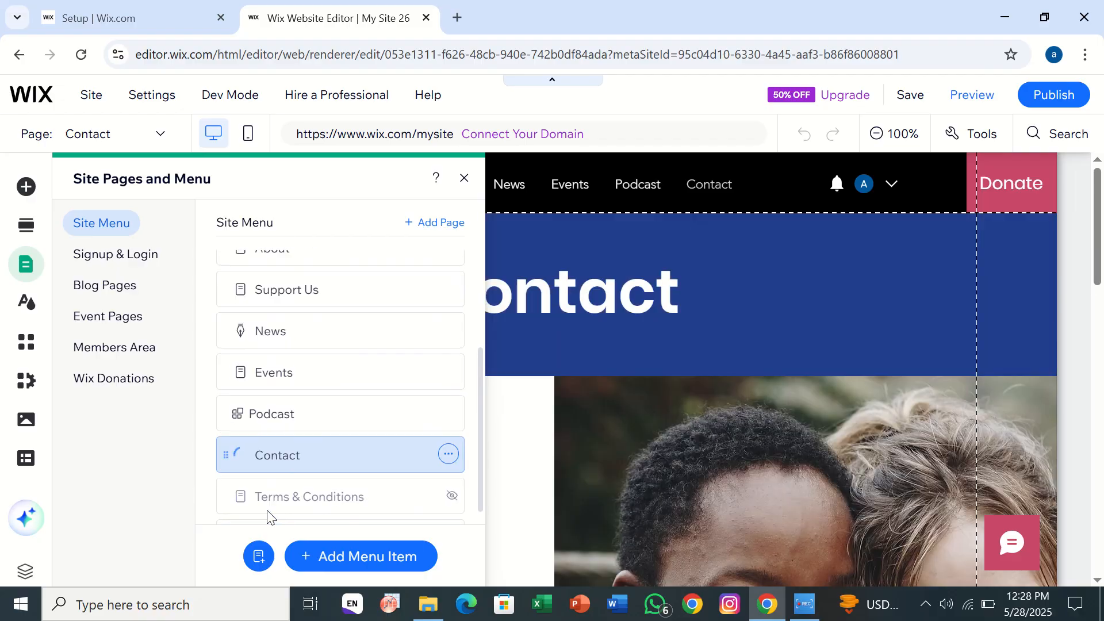
click(277, 361)
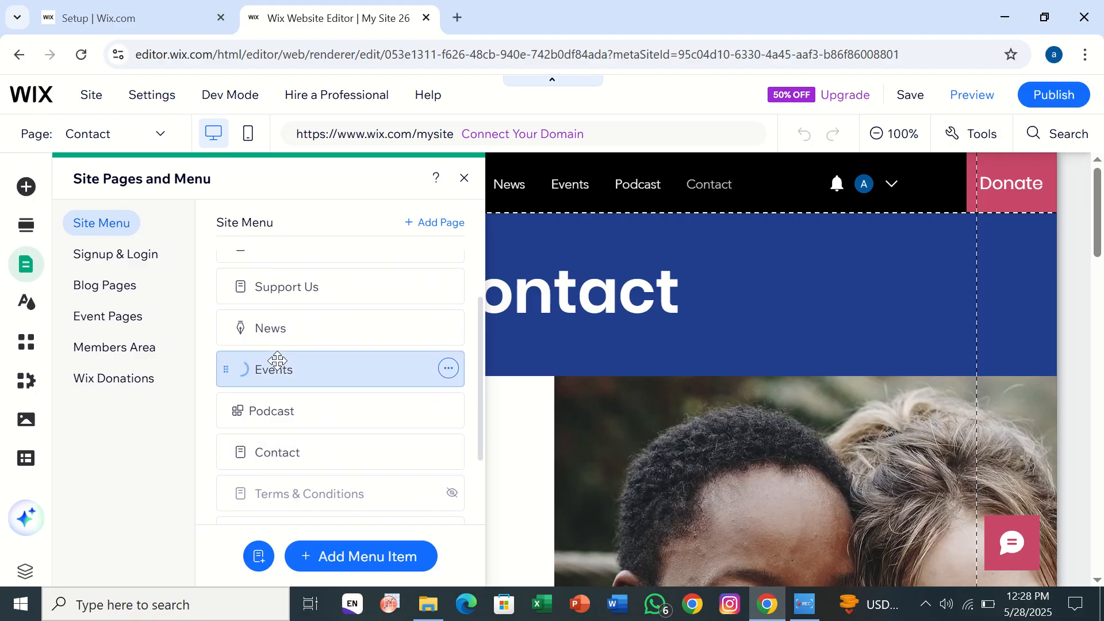
click(268, 404)
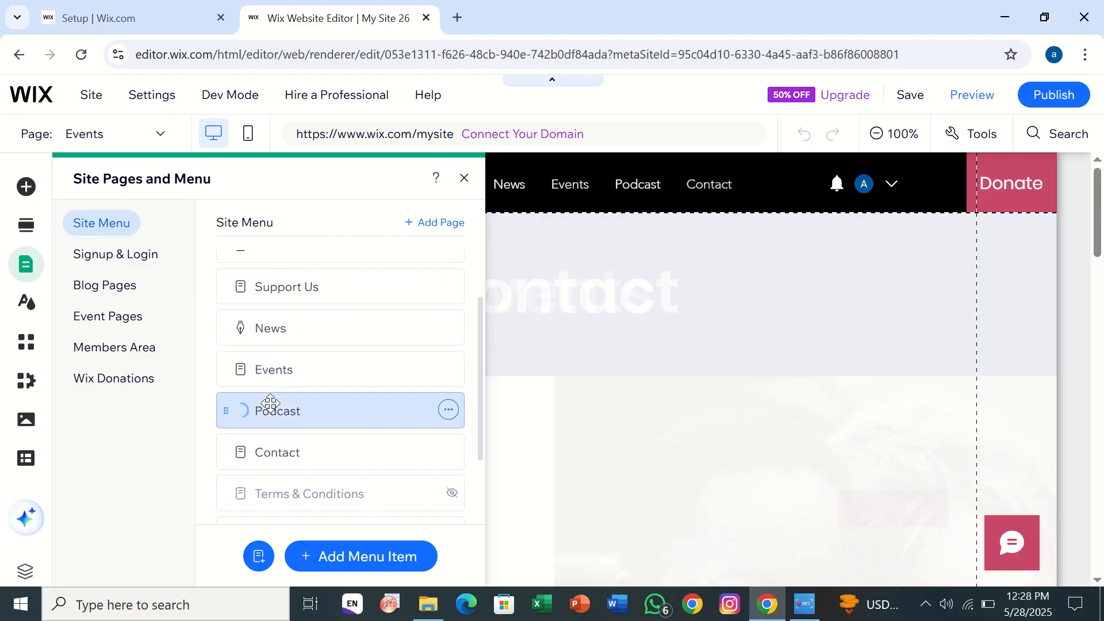
click(291, 320)
scroll(291, 320, up, 2)
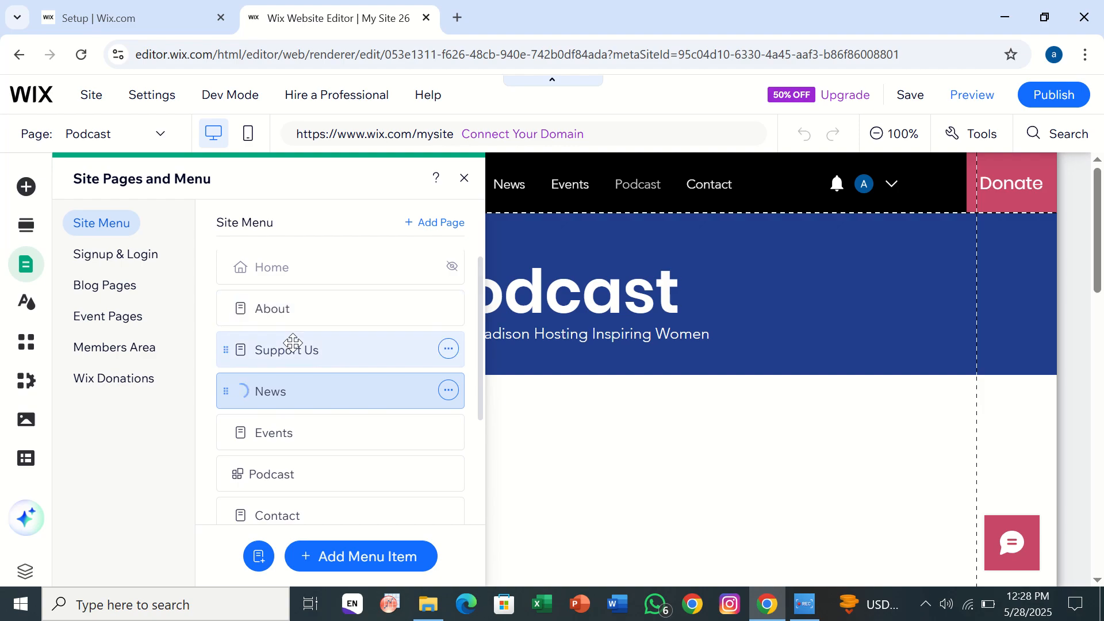
click(293, 344)
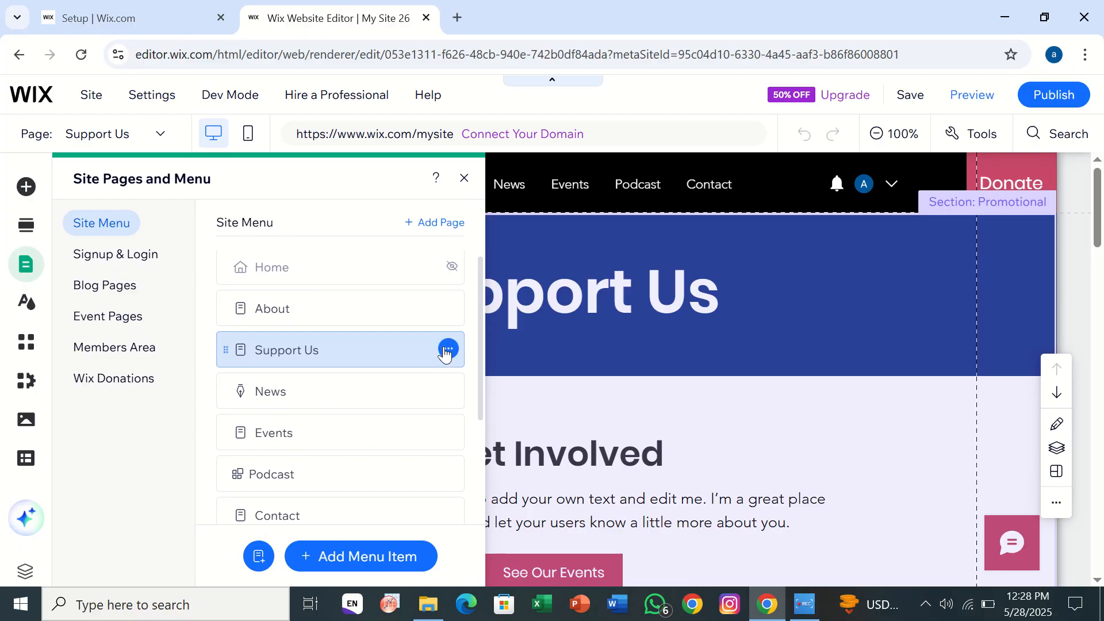
- Copy the Support Us page from its page options and close the list of site pages
click(446, 351)
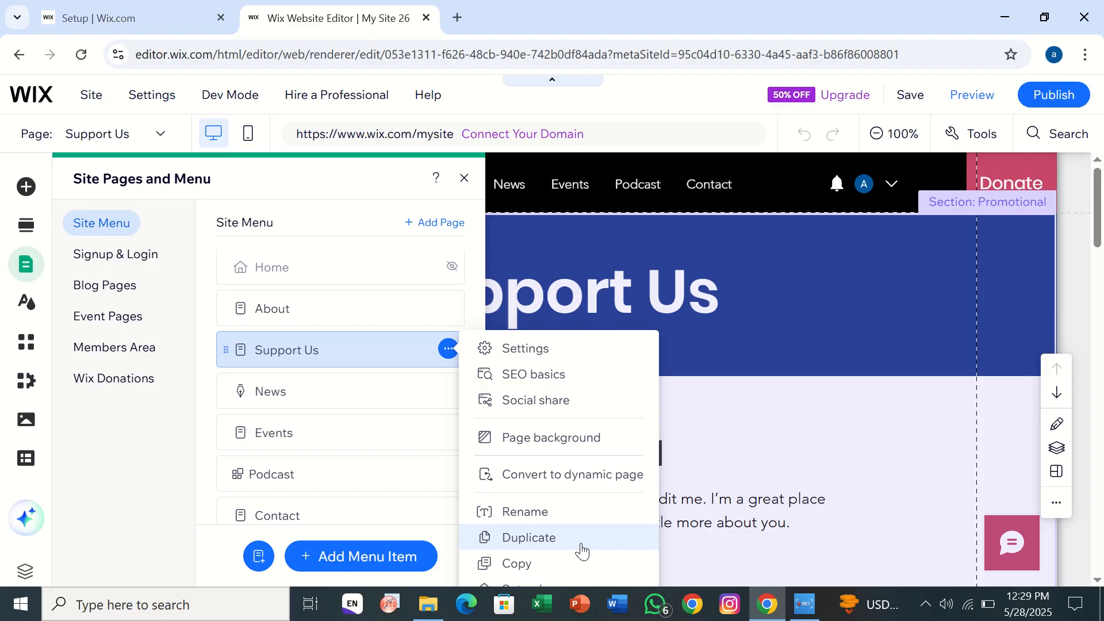
click(525, 566)
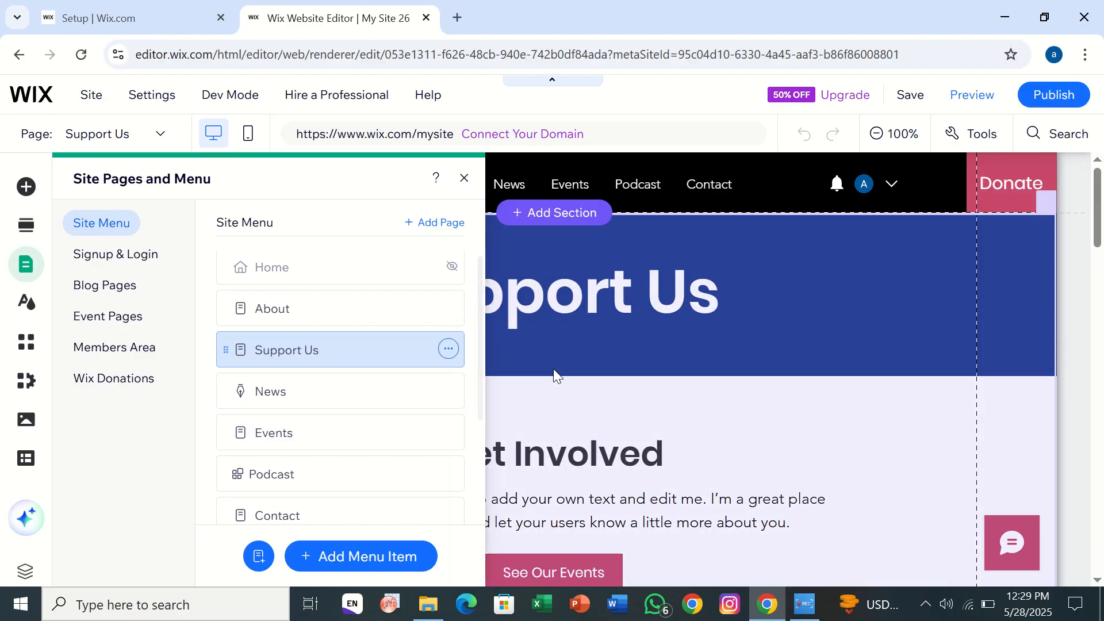
click(645, 455)
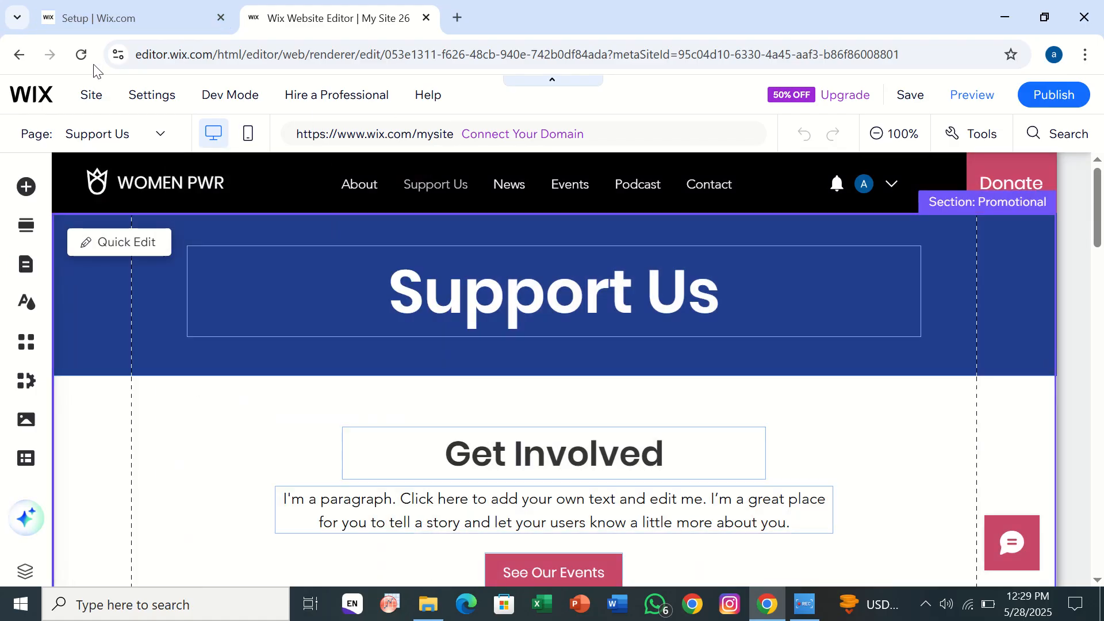
- Switch to the My Site 26 dashboard and open the site's design from there
click(101, 11)
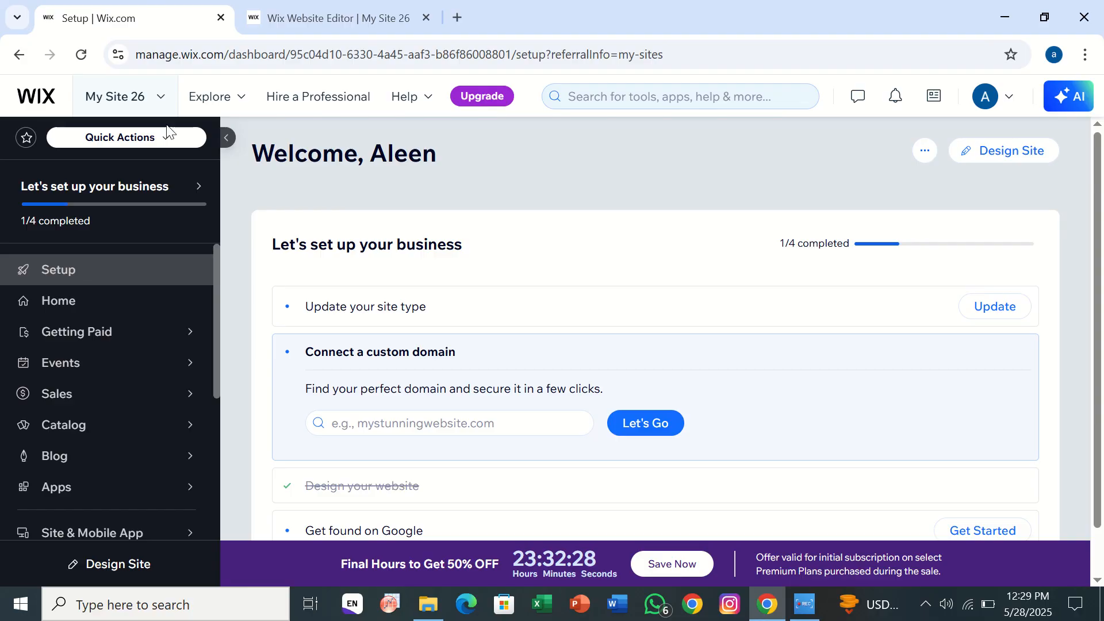
click(998, 164)
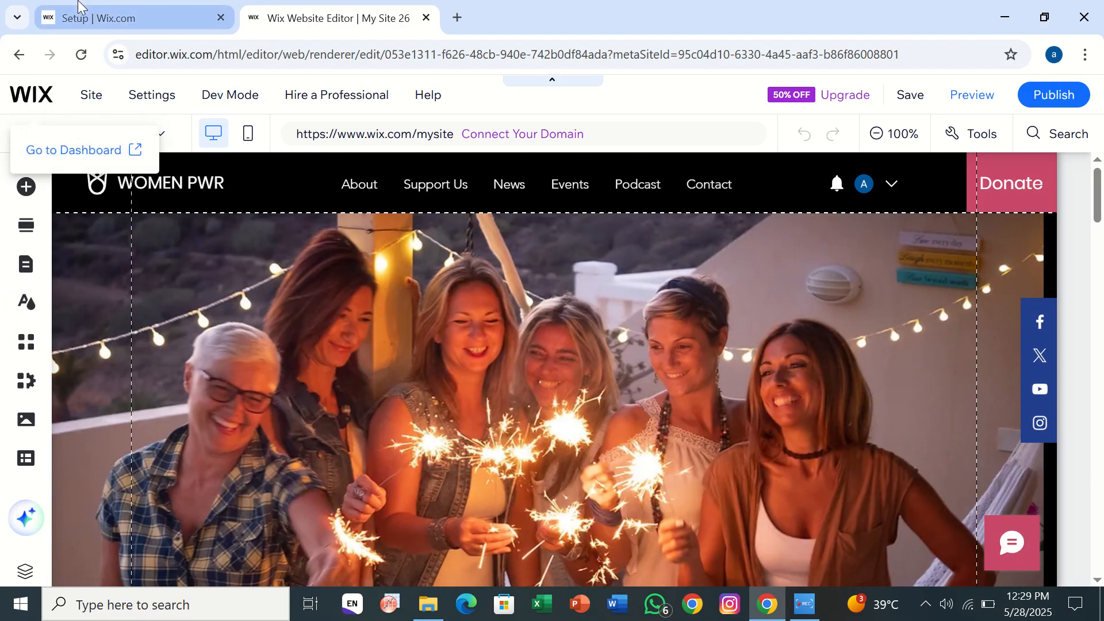
- Start creating a new site from the My Site 26 dashboard, bypassing the AI chat and the website type question
click(79, 6)
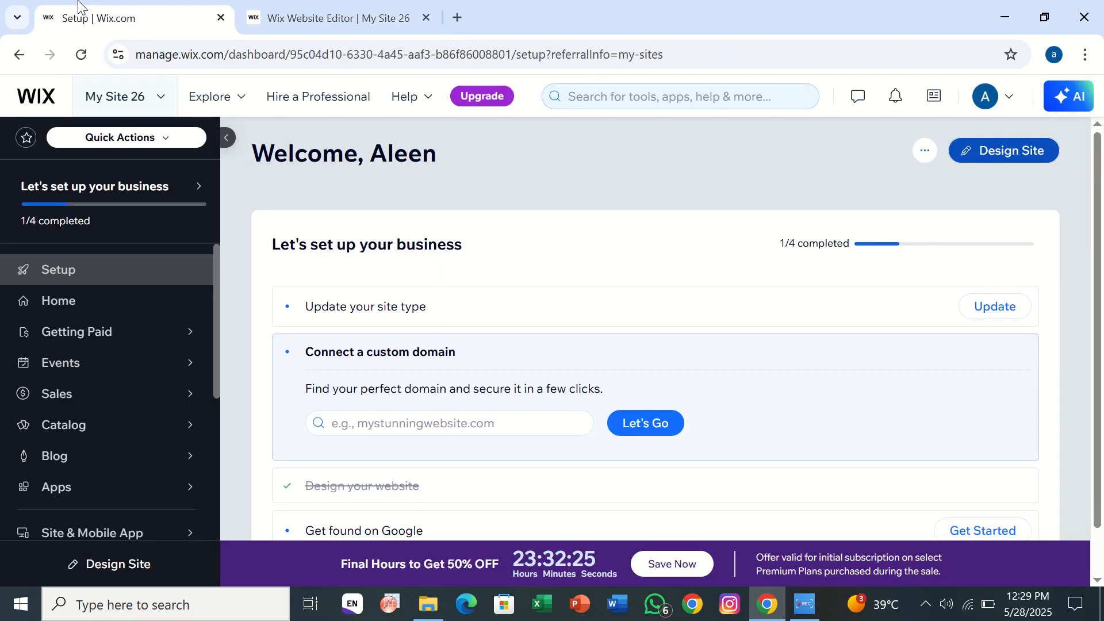
click(925, 154)
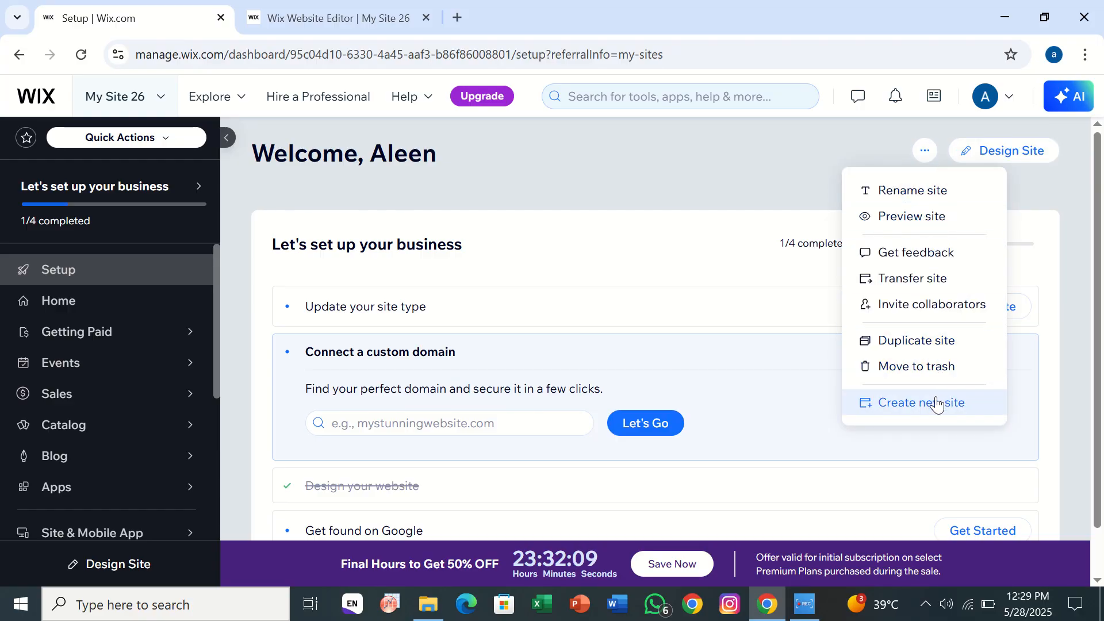
click(936, 402)
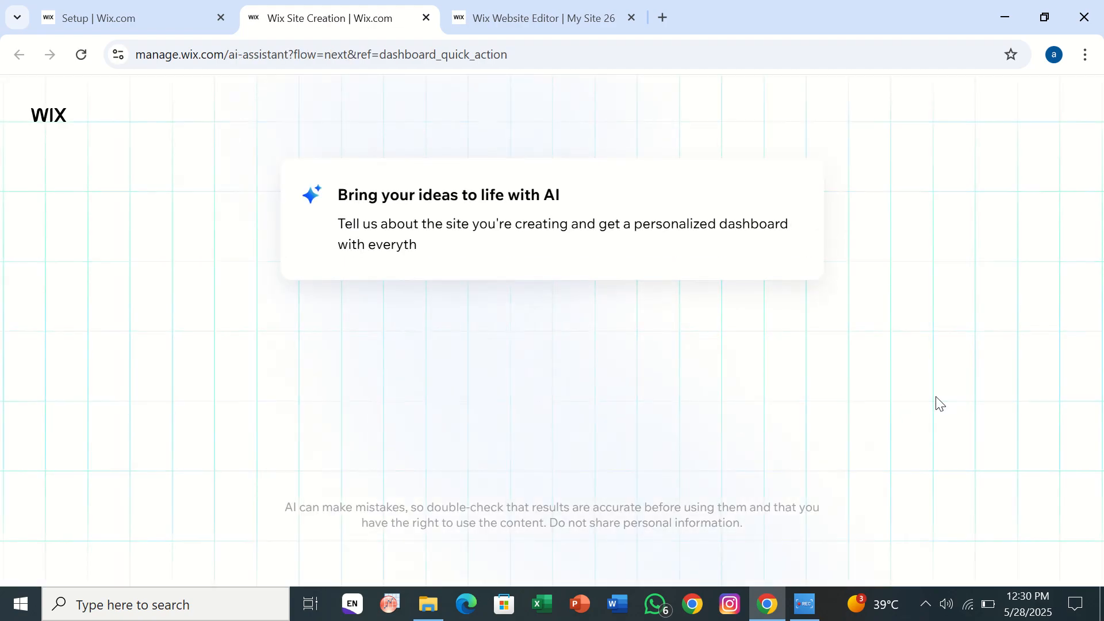
click(567, 287)
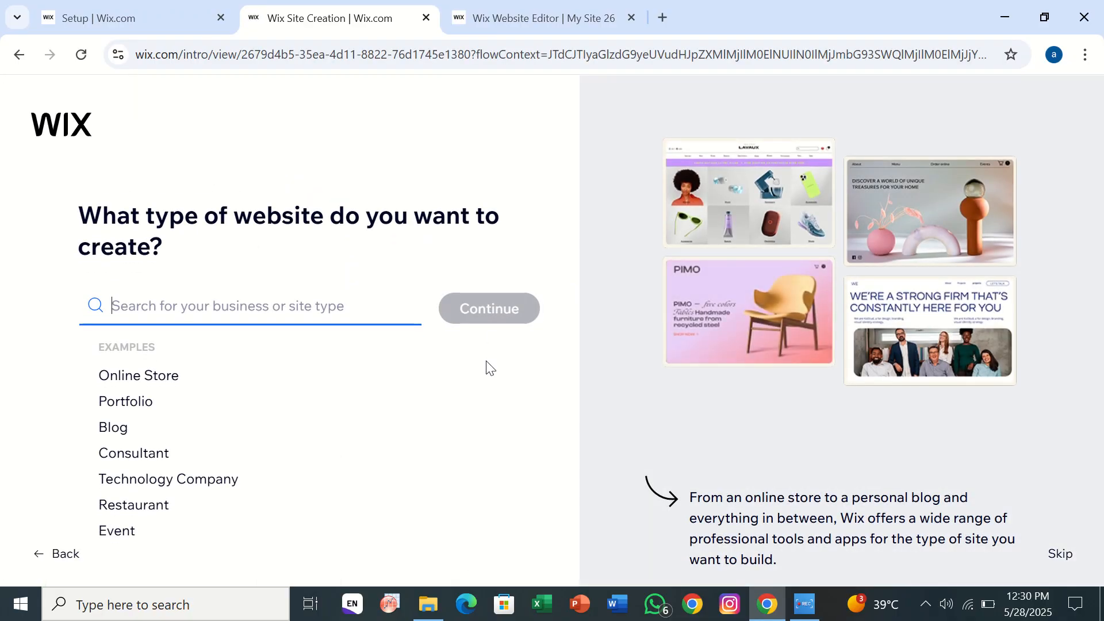
click(1062, 556)
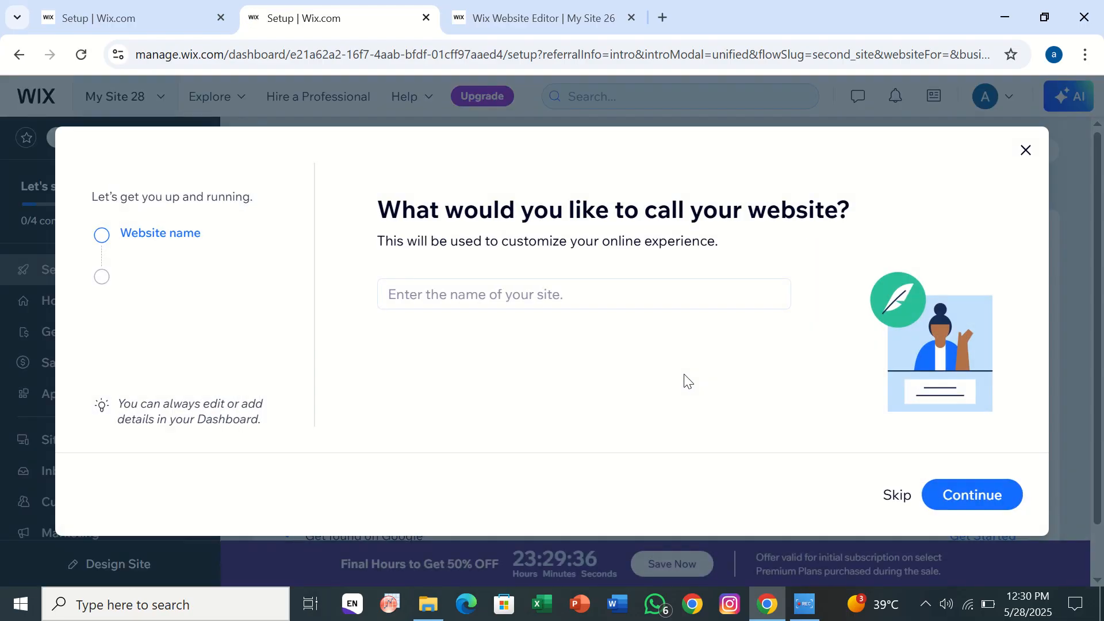
- Skip the website name, site goals and Wix apps questions and proceed to the new site's dashboard
click(895, 495)
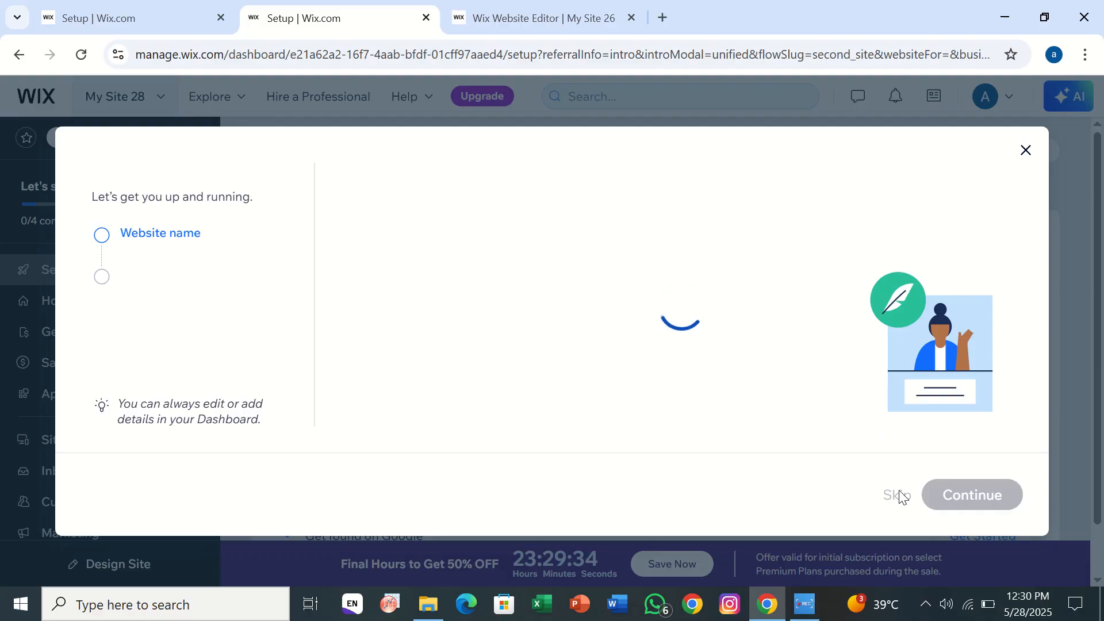
click(898, 496)
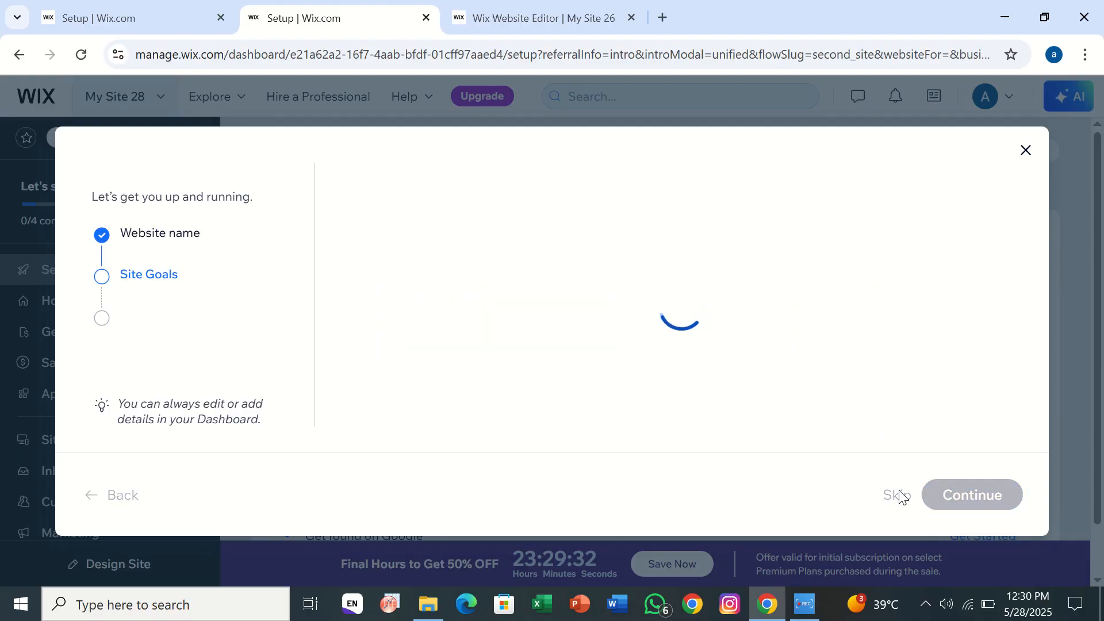
click(899, 496)
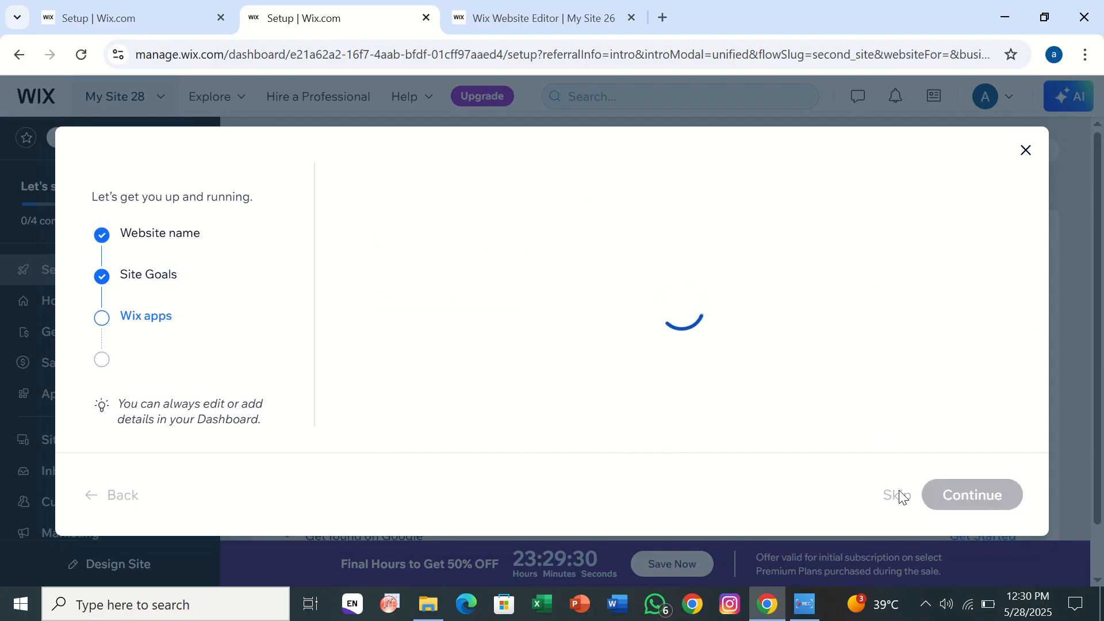
click(612, 368)
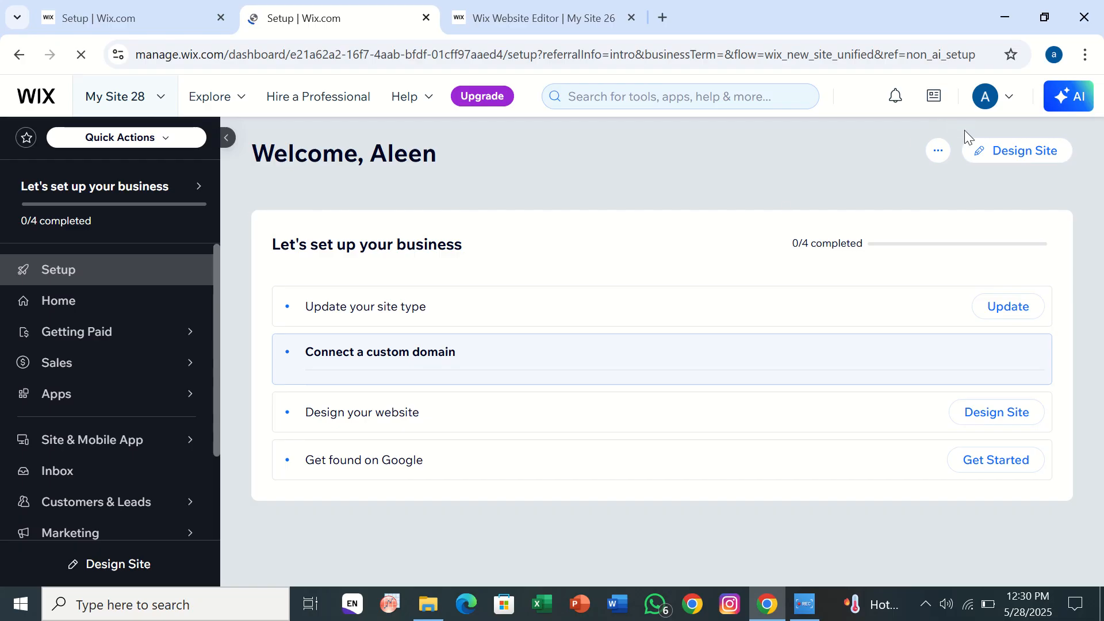
- Choose to design the new site from a template and open the Coming Soon Landing Page template for editing
click(989, 151)
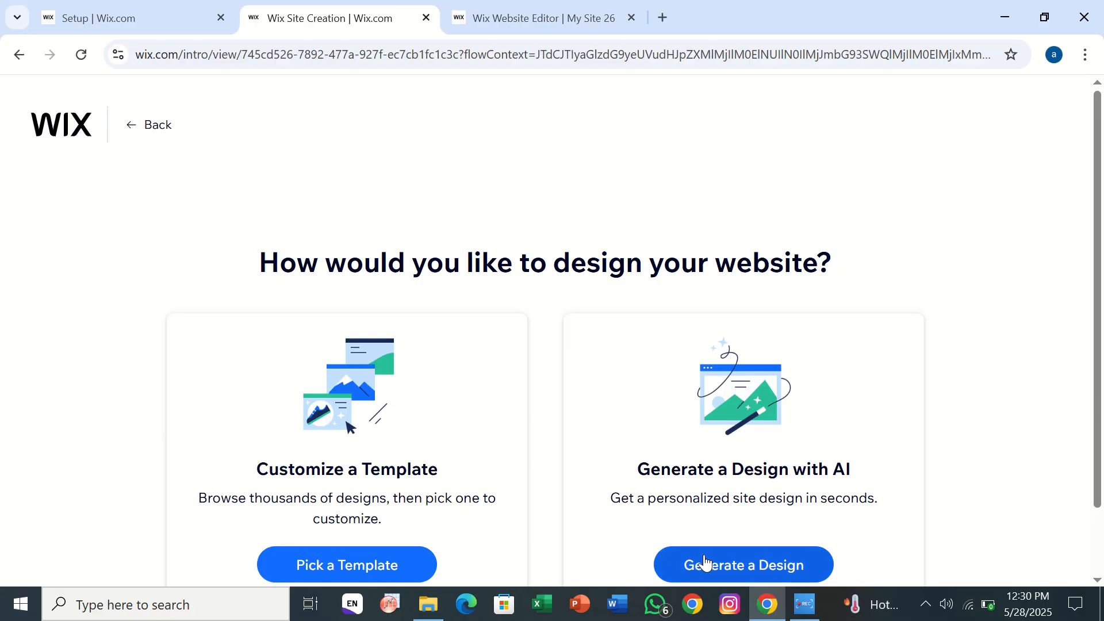
click(315, 550)
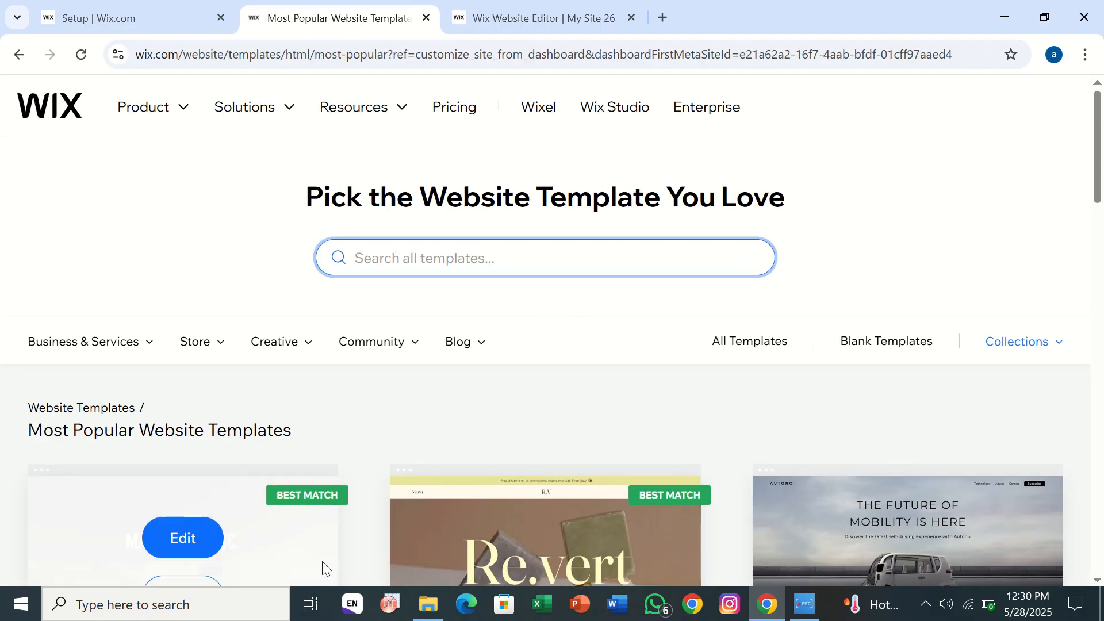
scroll(399, 485, down, 8)
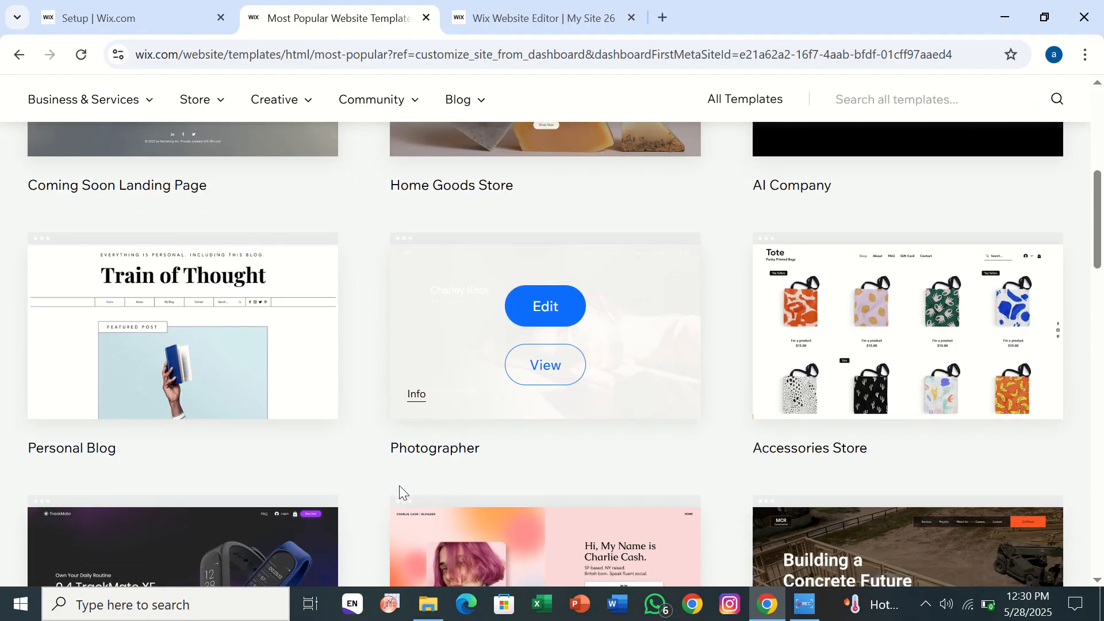
scroll(399, 486, down, 2)
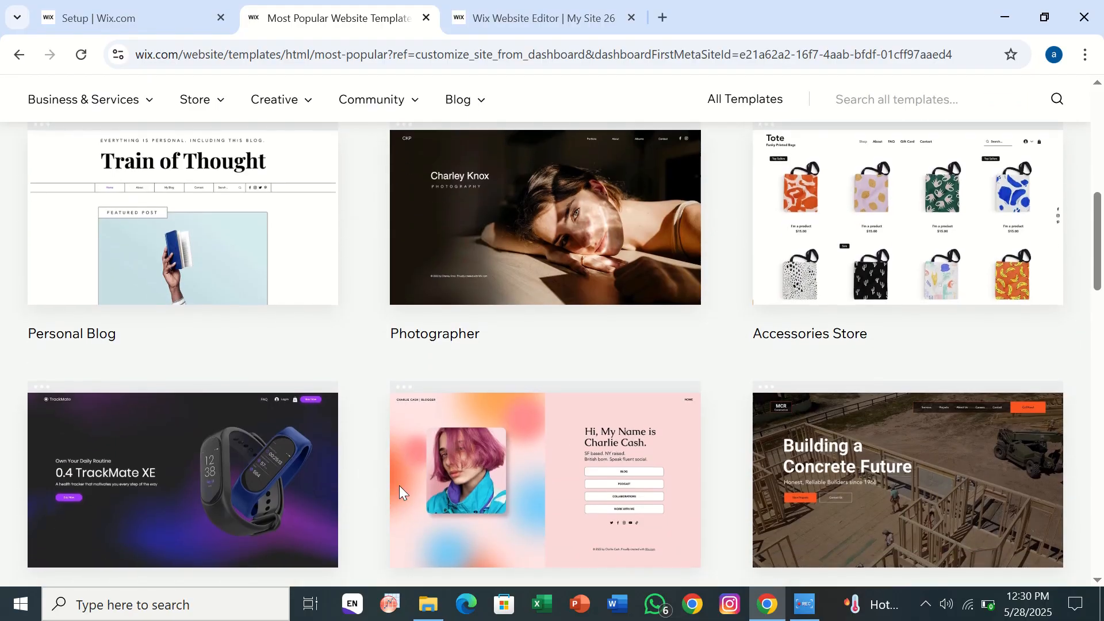
scroll(399, 485, up, 5)
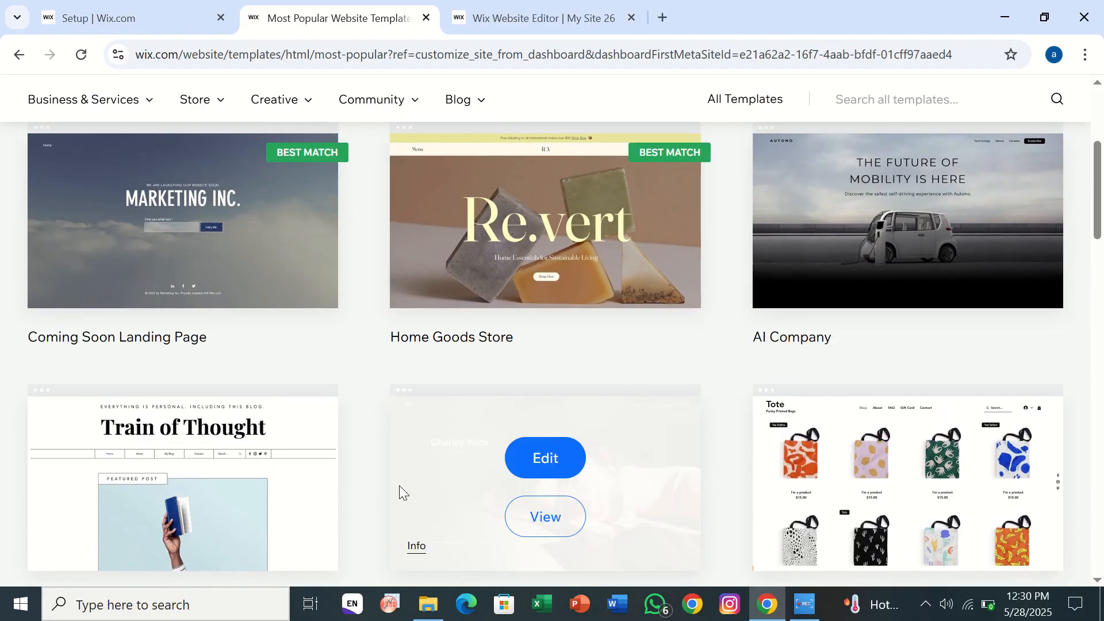
mouse_move(453, 212)
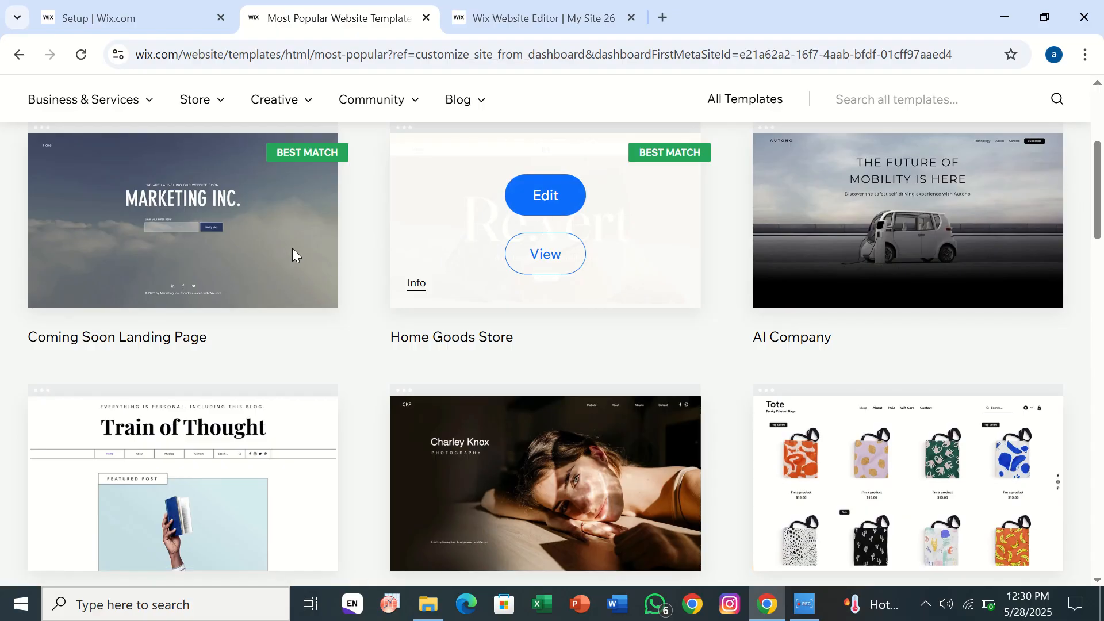
mouse_move(291, 244)
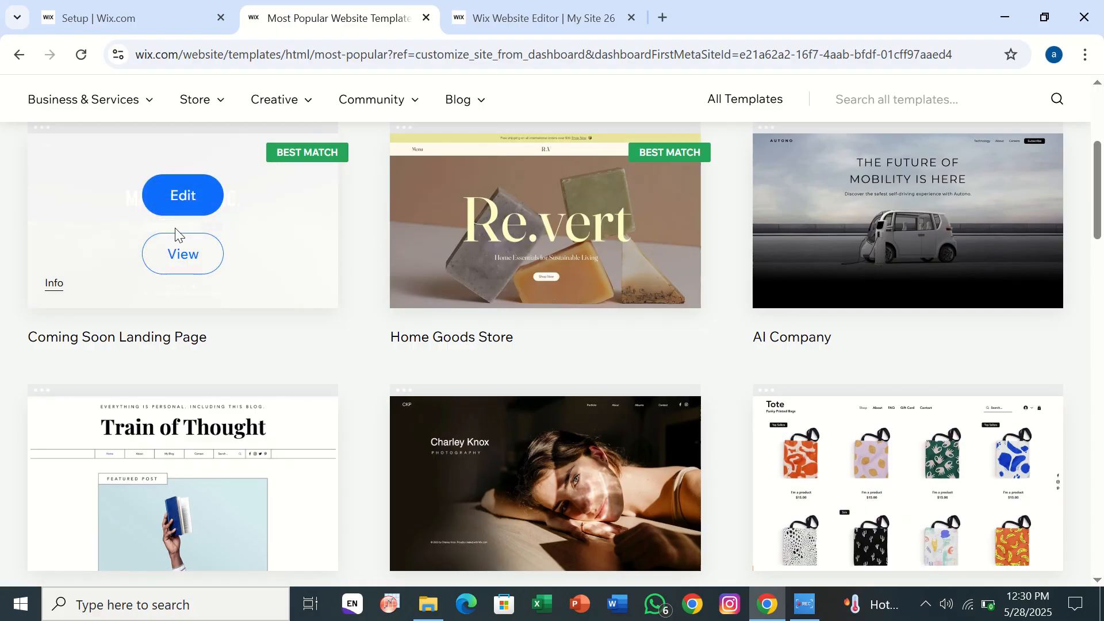
click(174, 203)
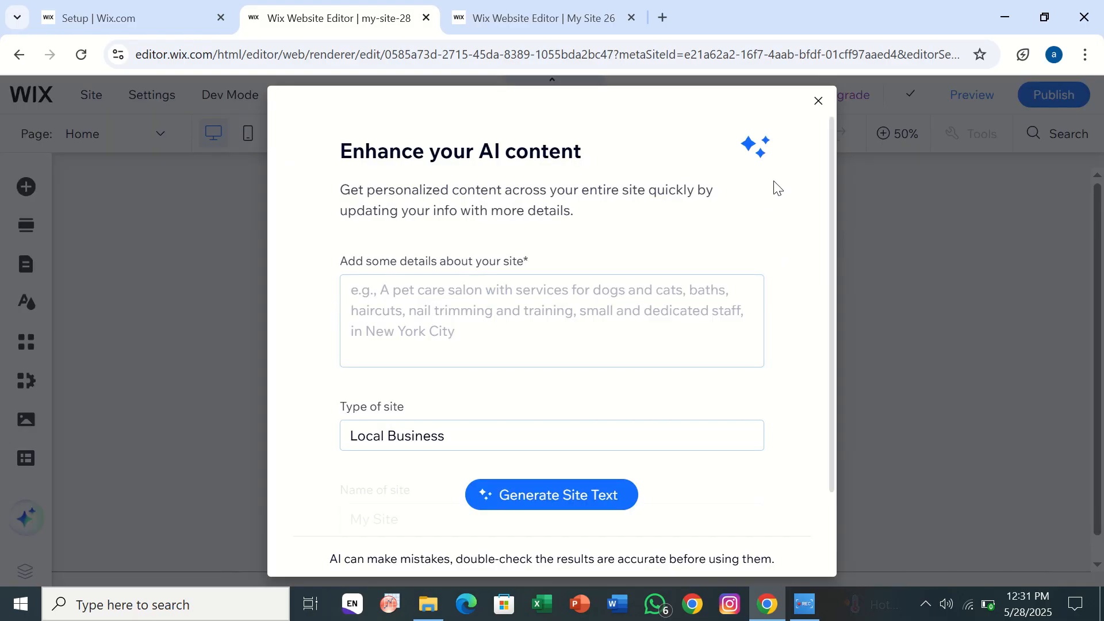
- Dismiss the AI content offer and paste the copied Support Us page into the new site's pages
click(818, 101)
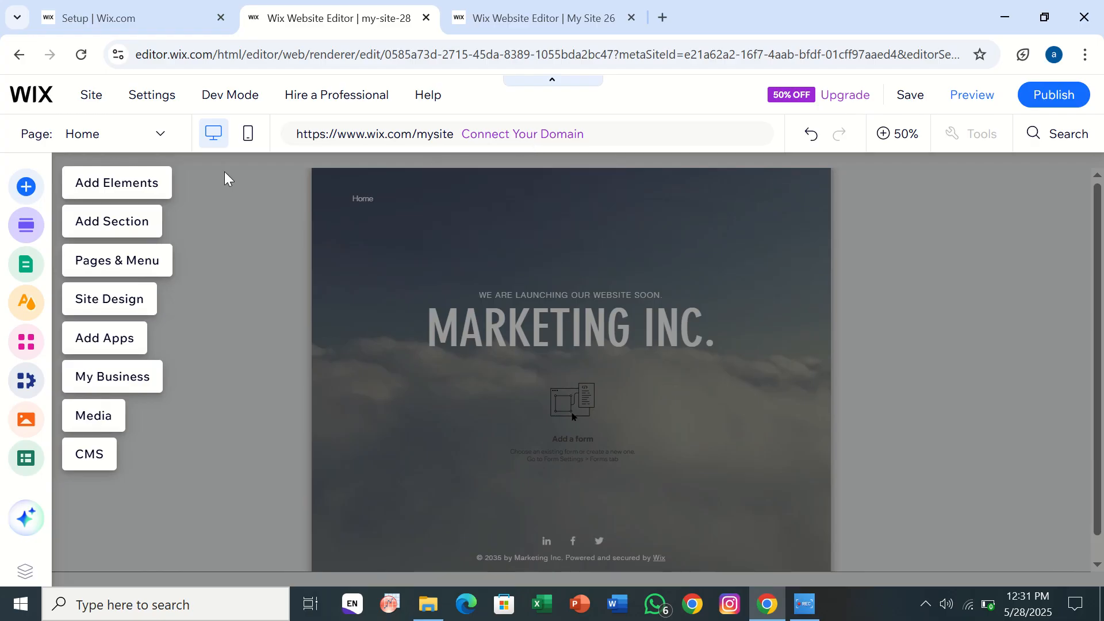
click(131, 266)
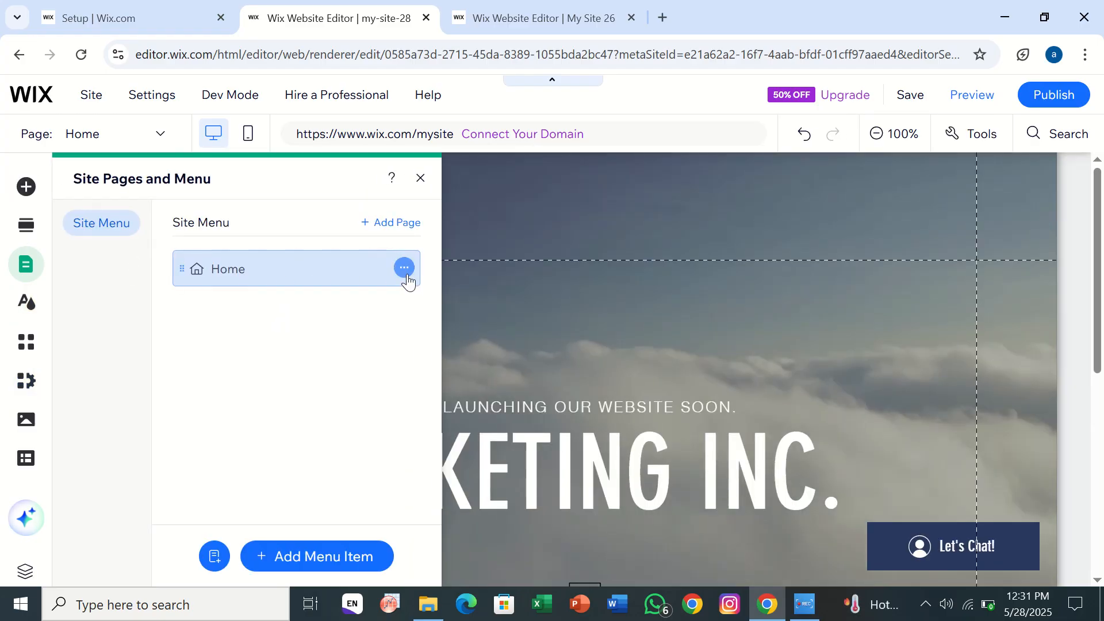
right_click(343, 265)
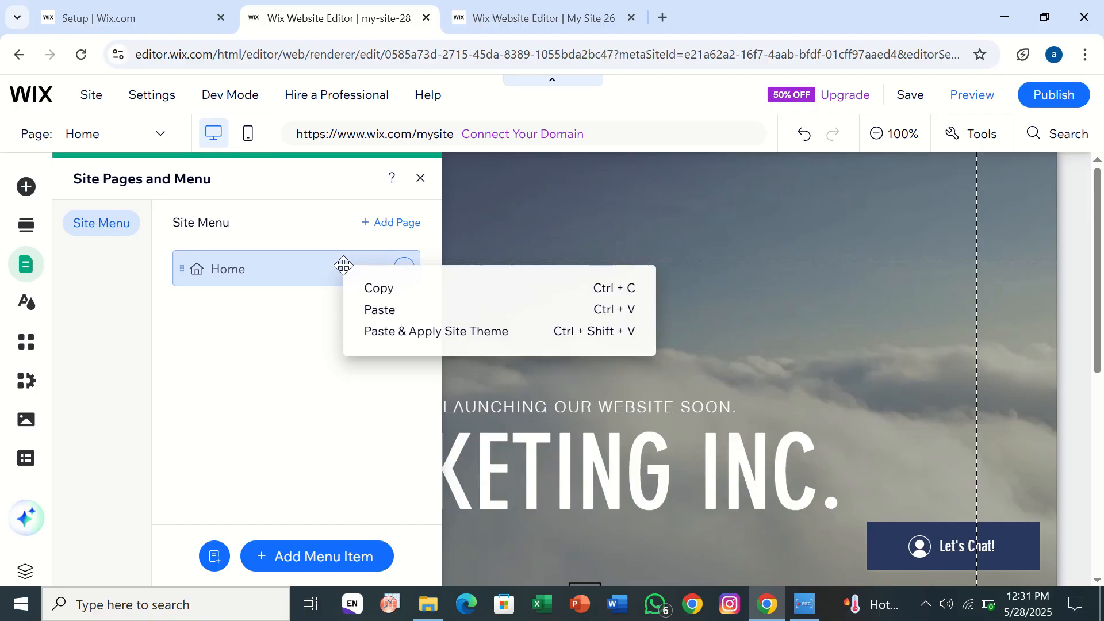
click(379, 310)
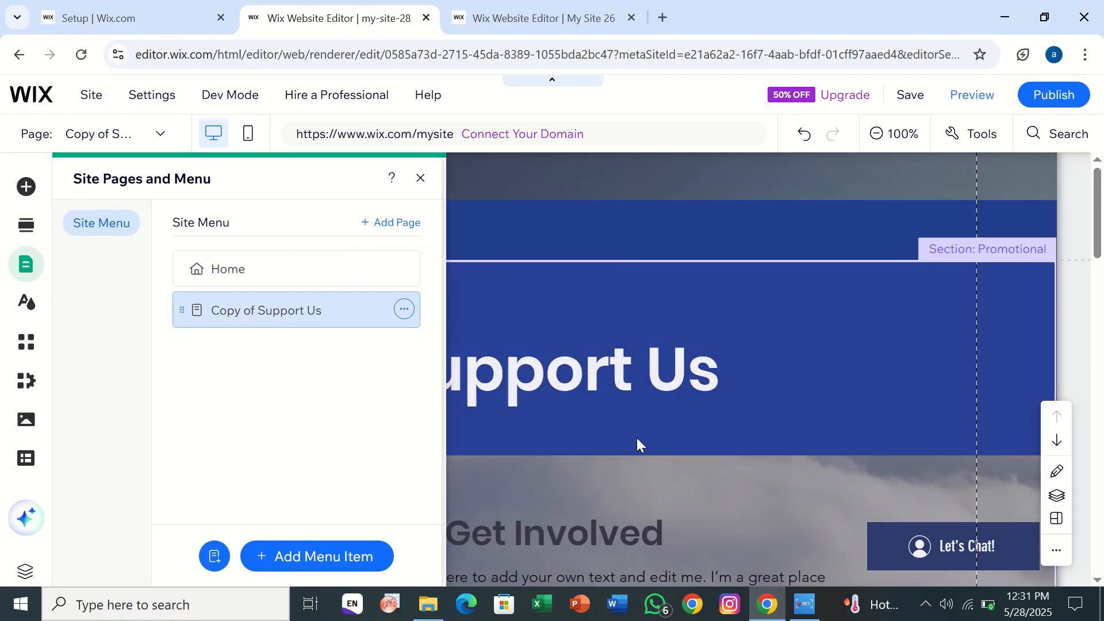
- Delete the Promotional section with the Support Us heading from the pasted page
click(636, 443)
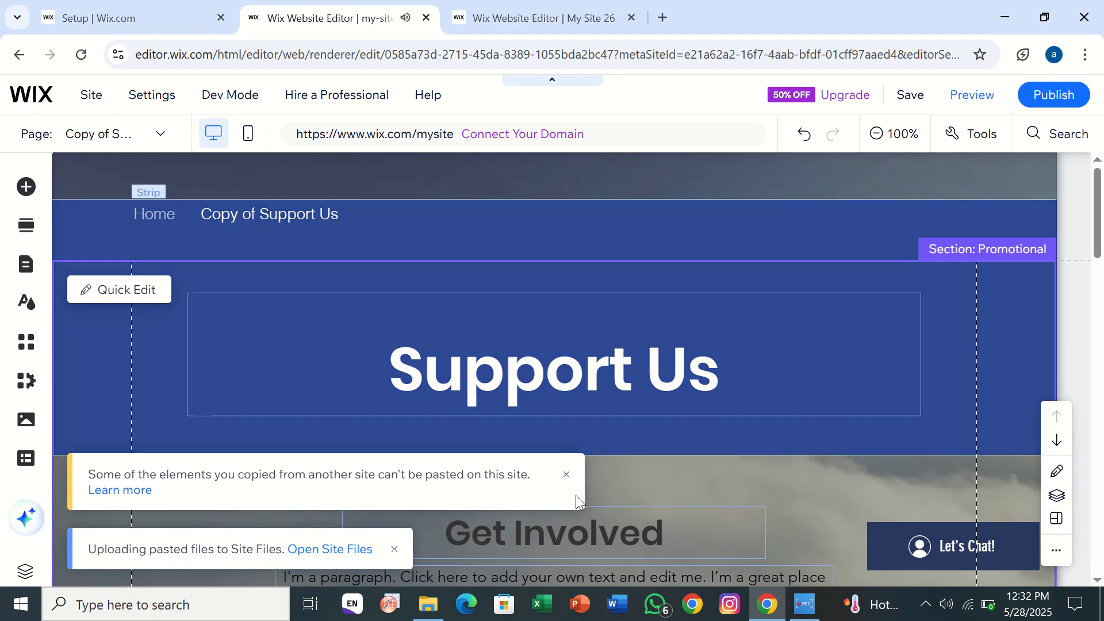
click(874, 144)
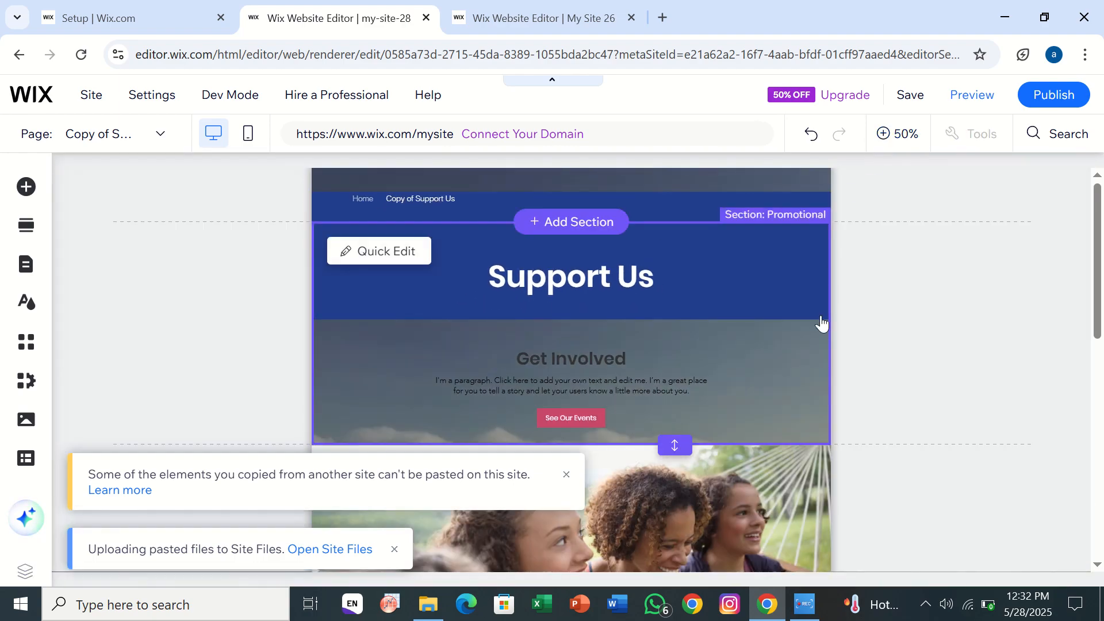
scroll(802, 383, up, 1)
scroll(802, 383, down, 4)
scroll(801, 383, up, 4)
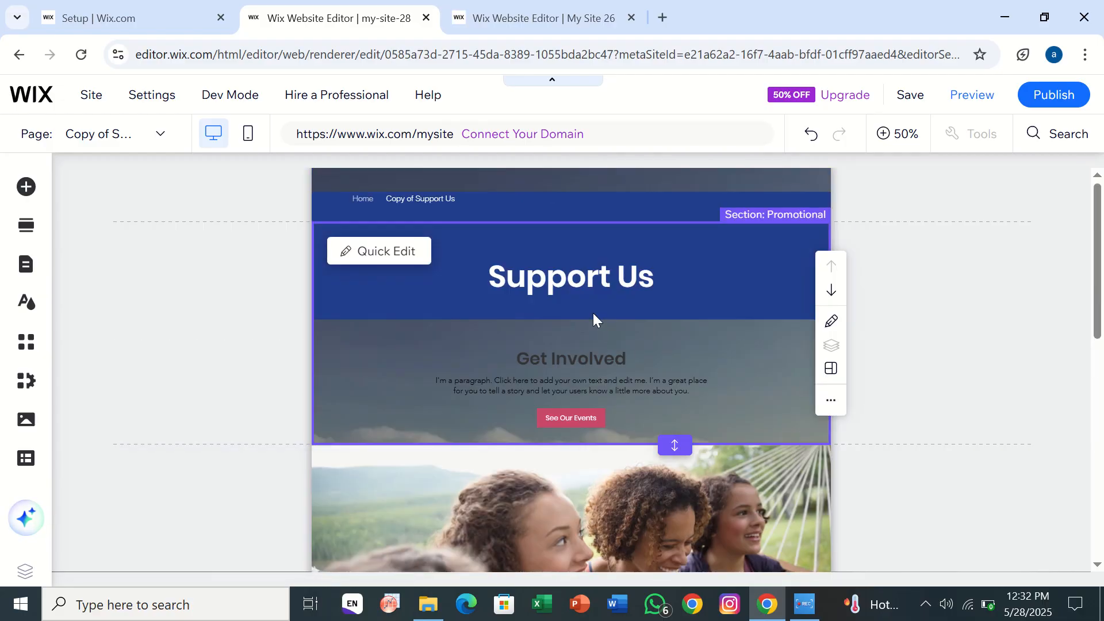
key(Delete)
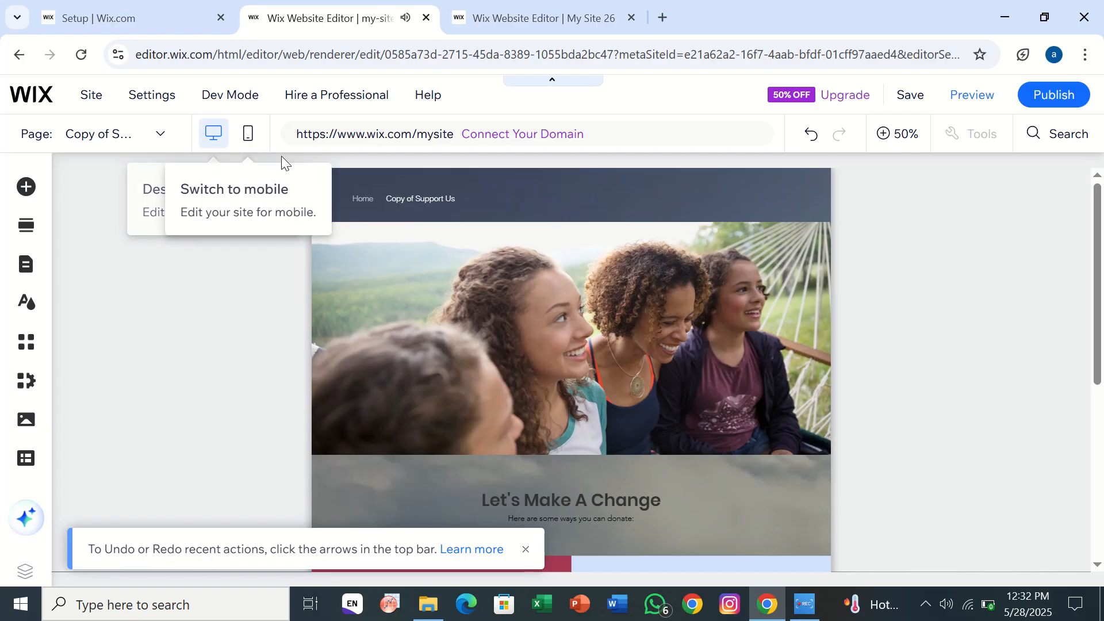
- Paste the copied Support Us page again with the site theme applied and dismiss the notice about unpasted elements
click(16, 272)
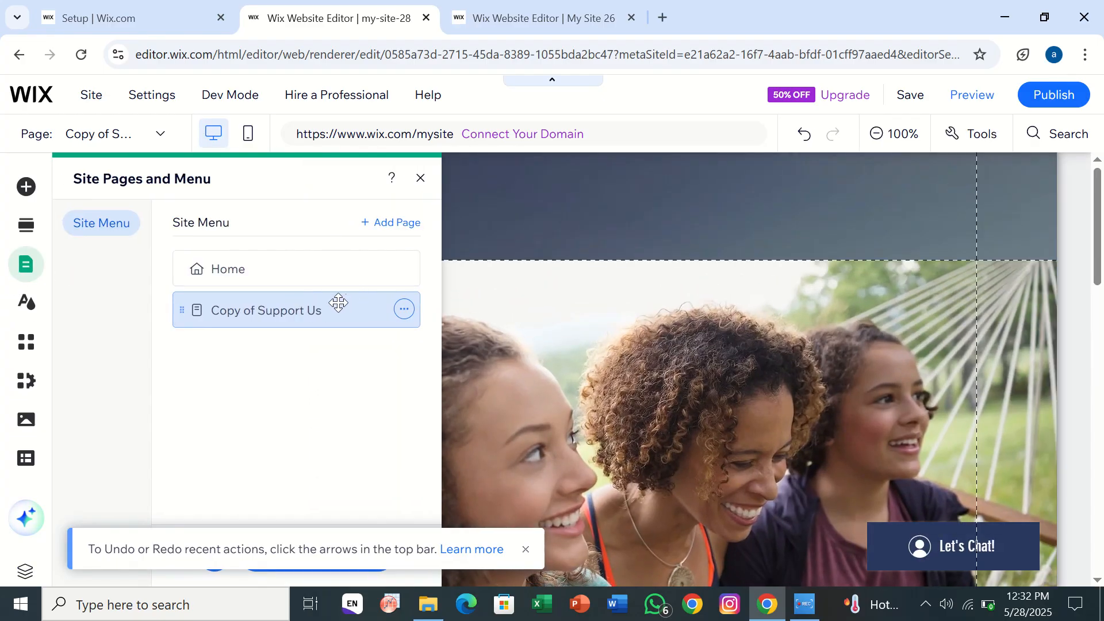
click(279, 270)
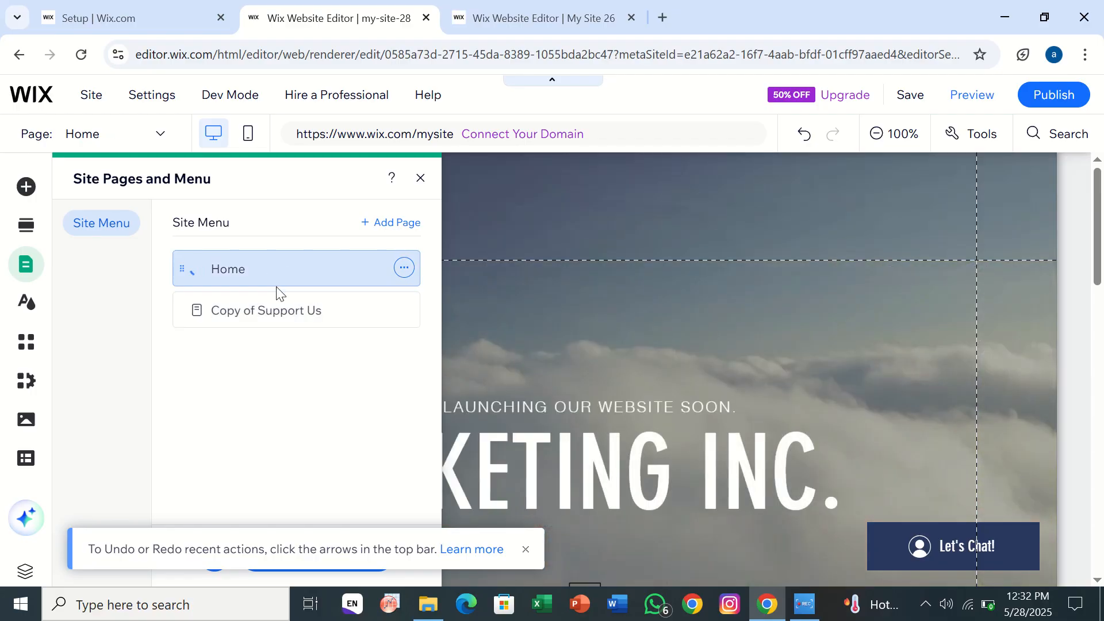
right_click(277, 265)
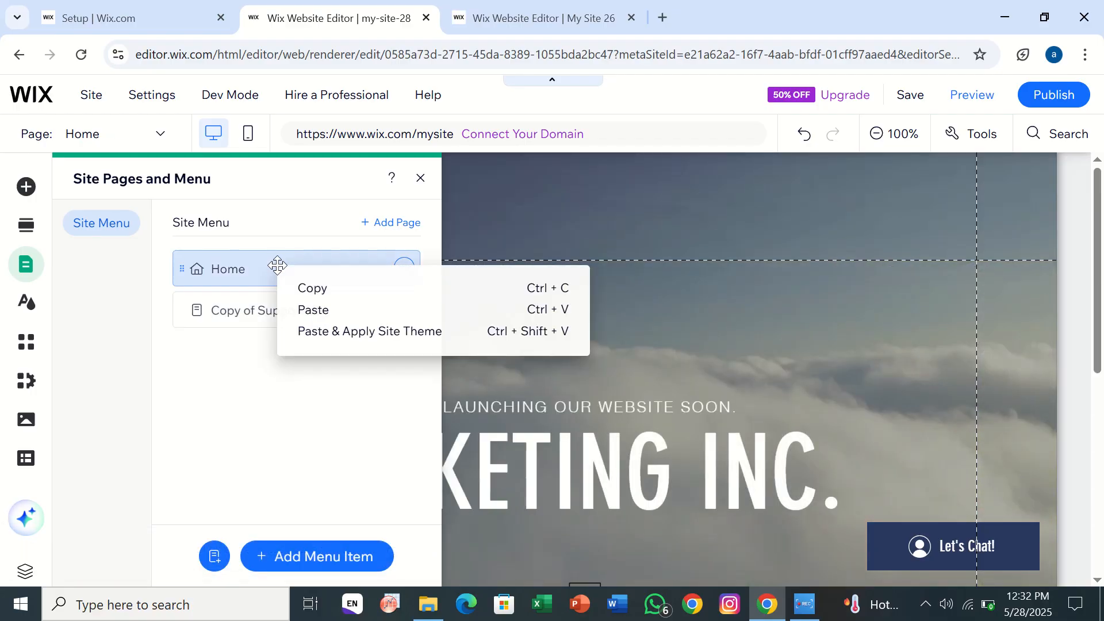
click(337, 341)
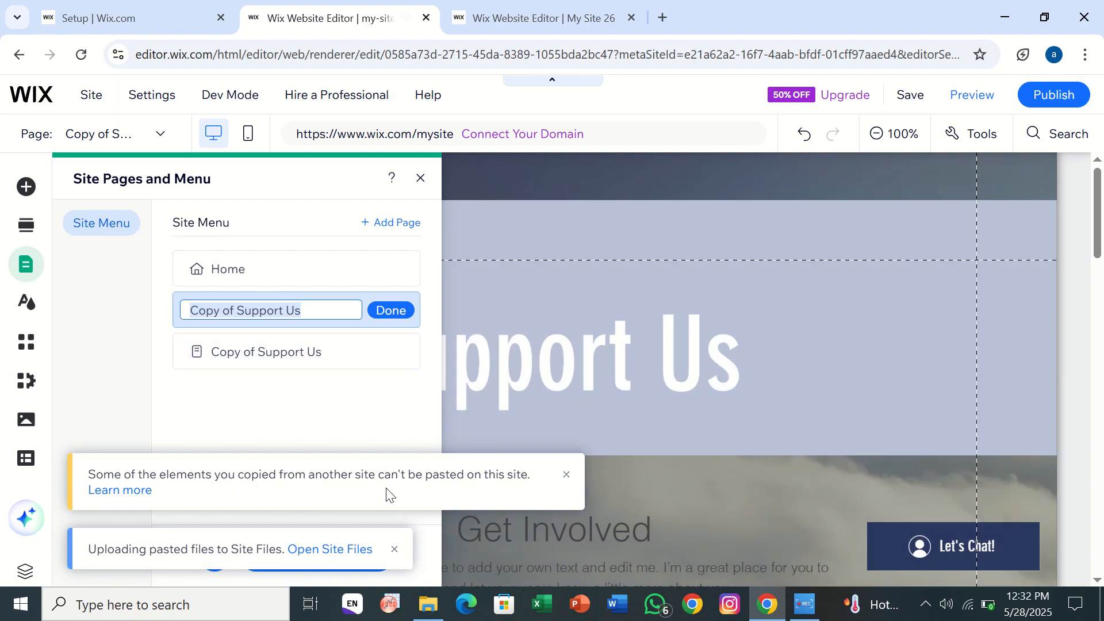
click(565, 476)
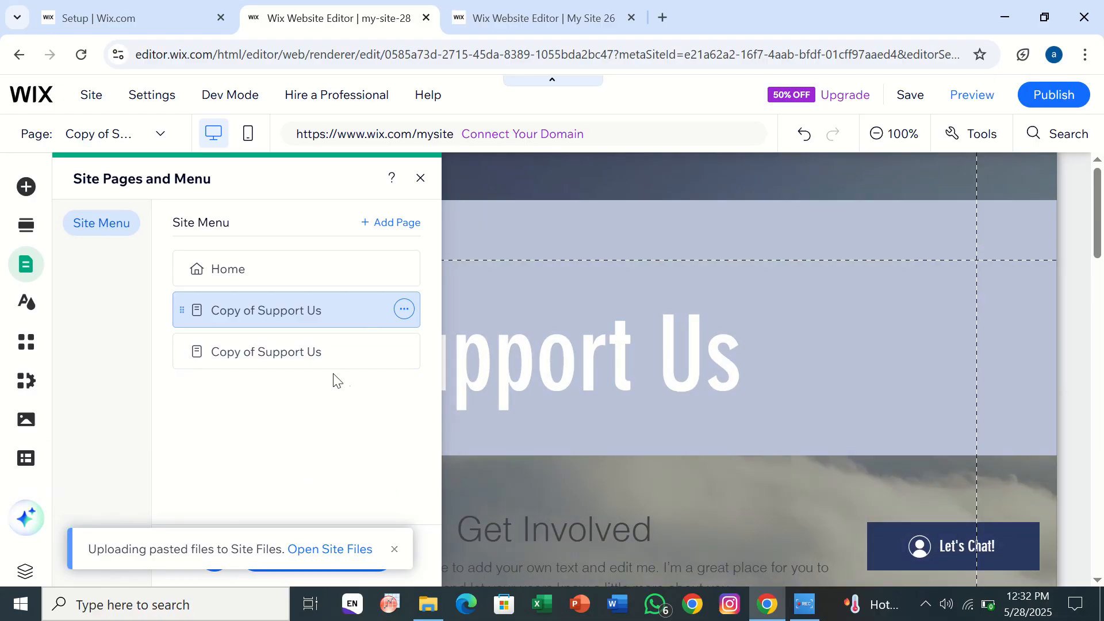
- Compare the two pasted Support Us pages and close the list of site pages
click(311, 351)
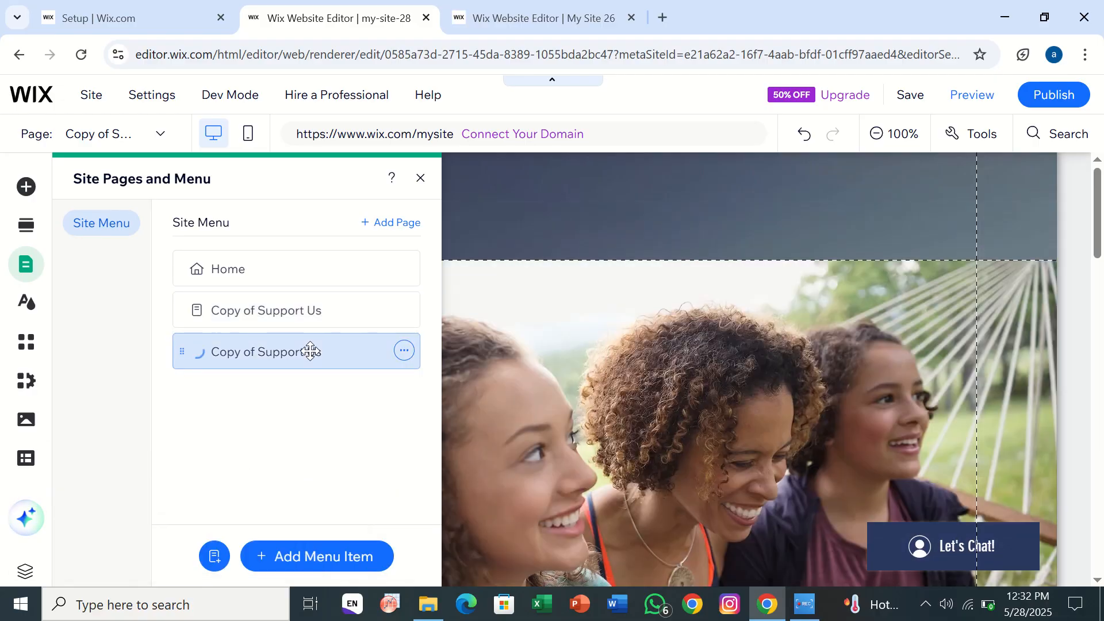
click(263, 310)
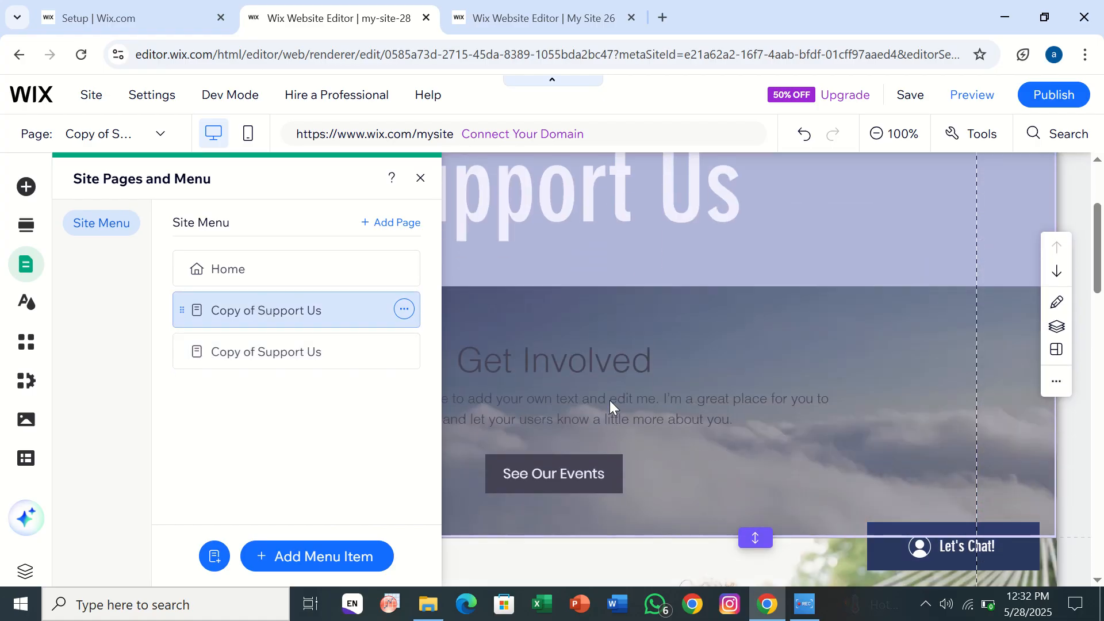
scroll(609, 400, down, 6)
scroll(609, 401, up, 3)
scroll(609, 400, up, 5)
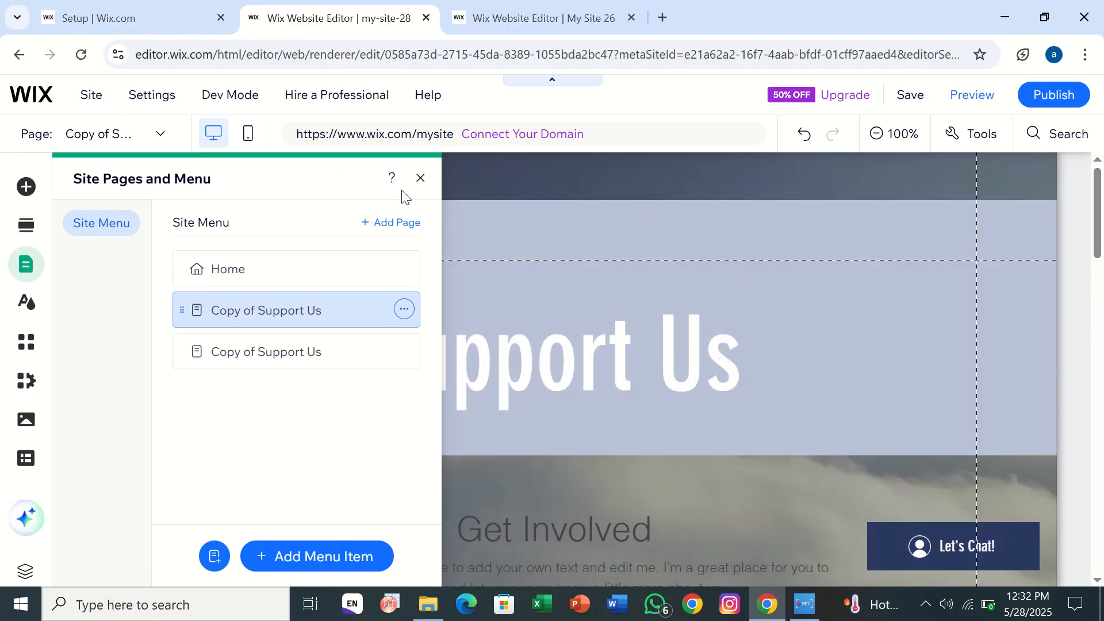
click(421, 180)
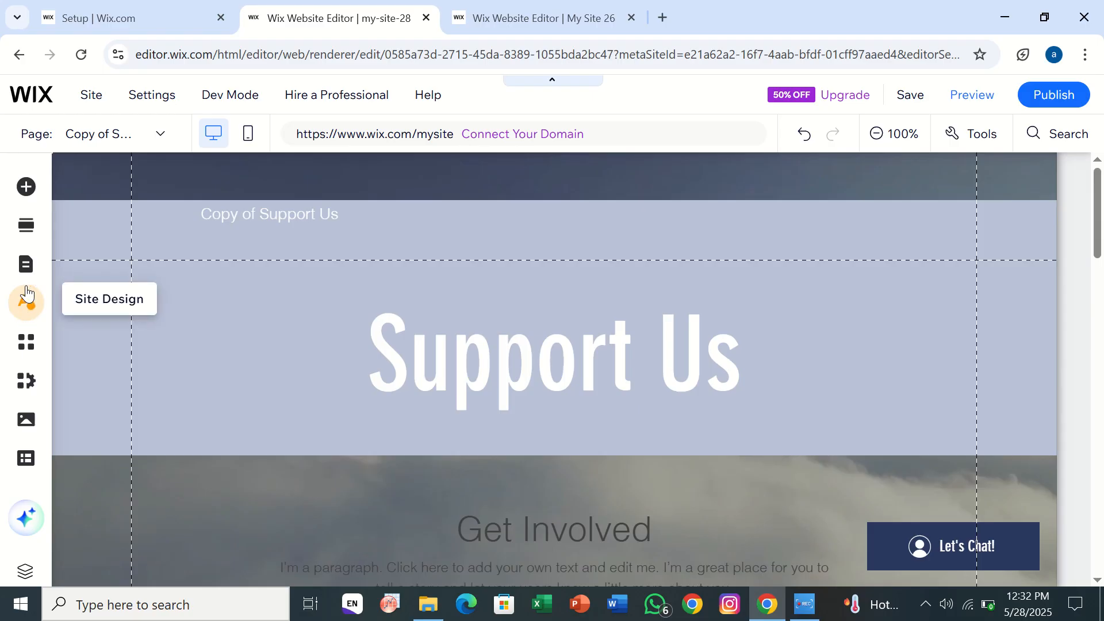
- Examine the page options of each of the two Copy of Support Us pages
click(21, 278)
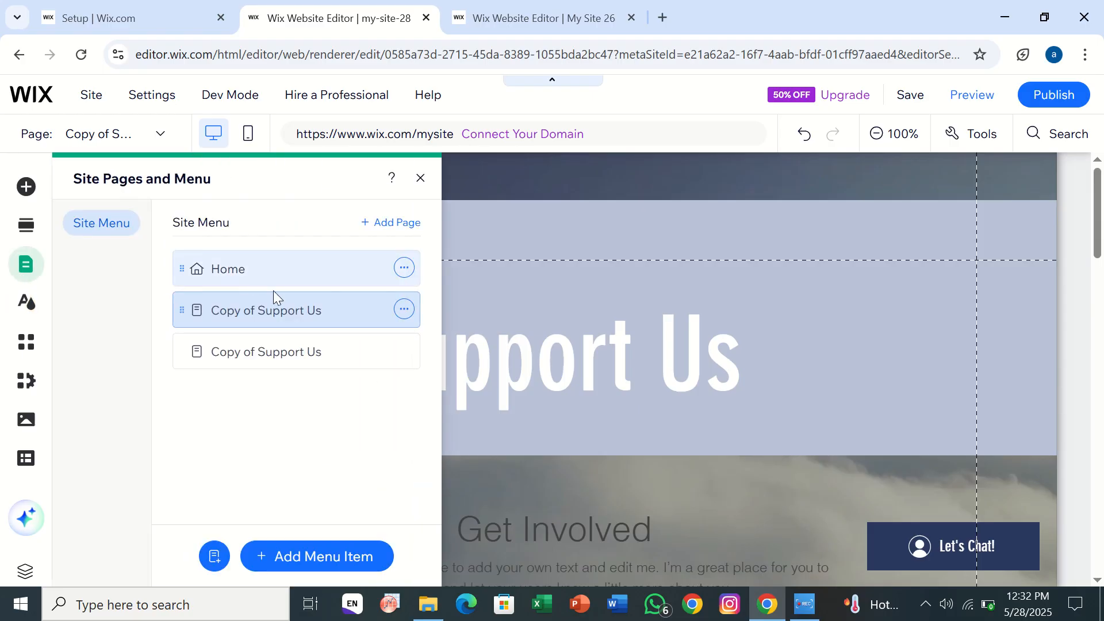
click(282, 338)
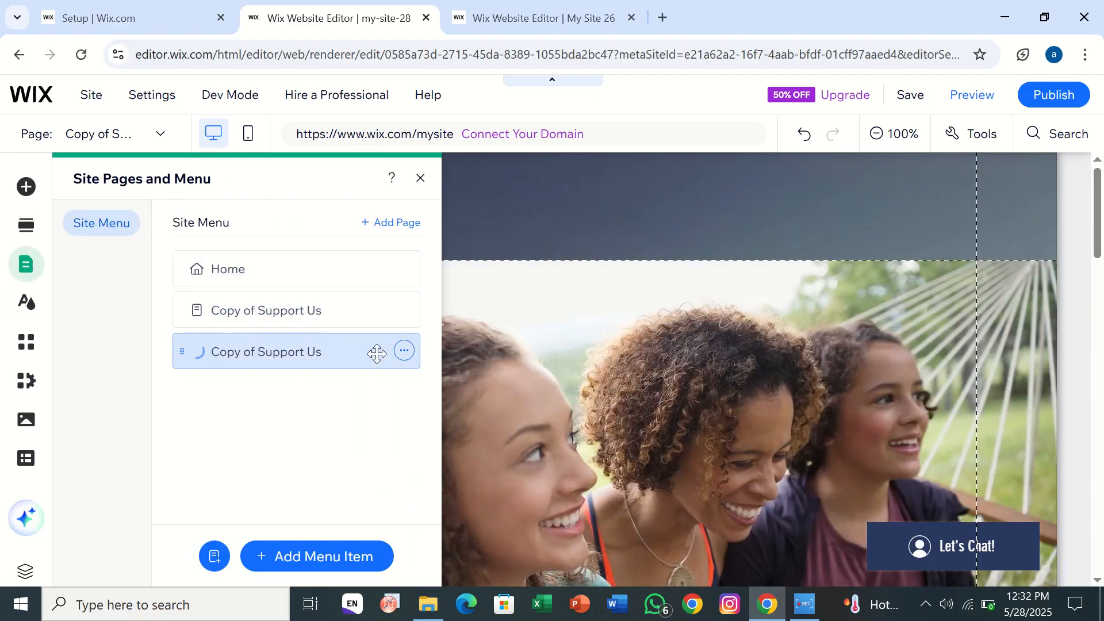
click(404, 352)
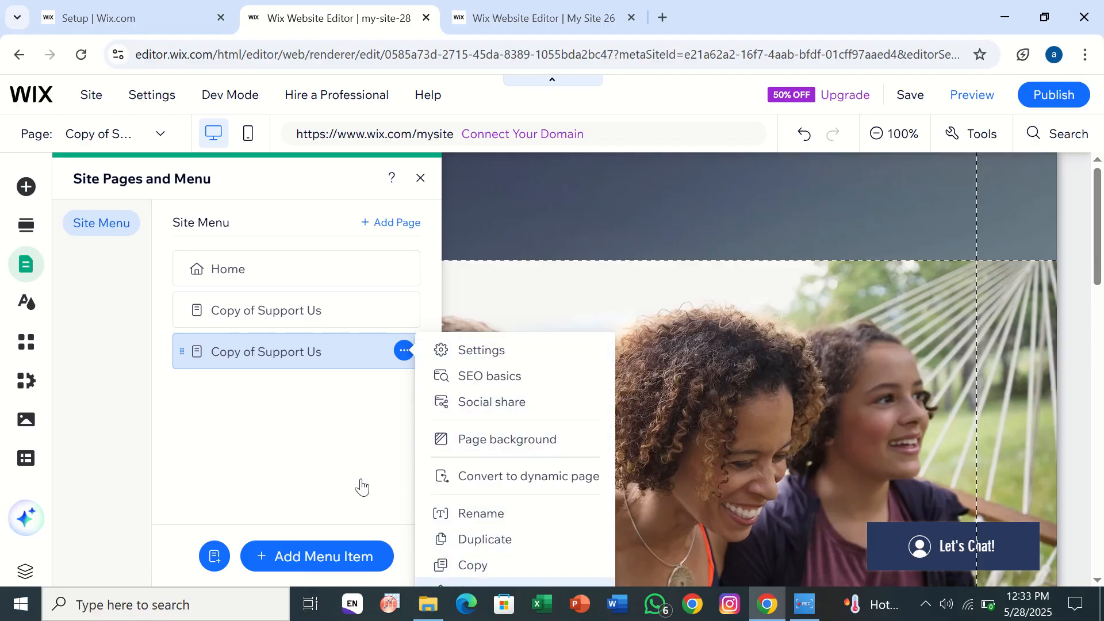
click(379, 395)
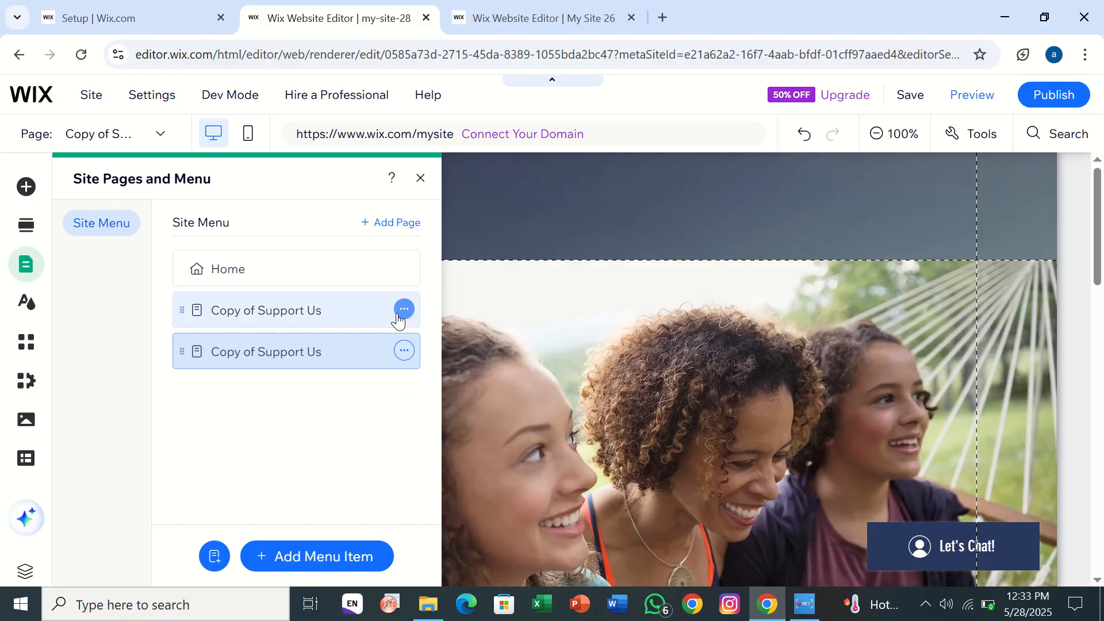
click(316, 322)
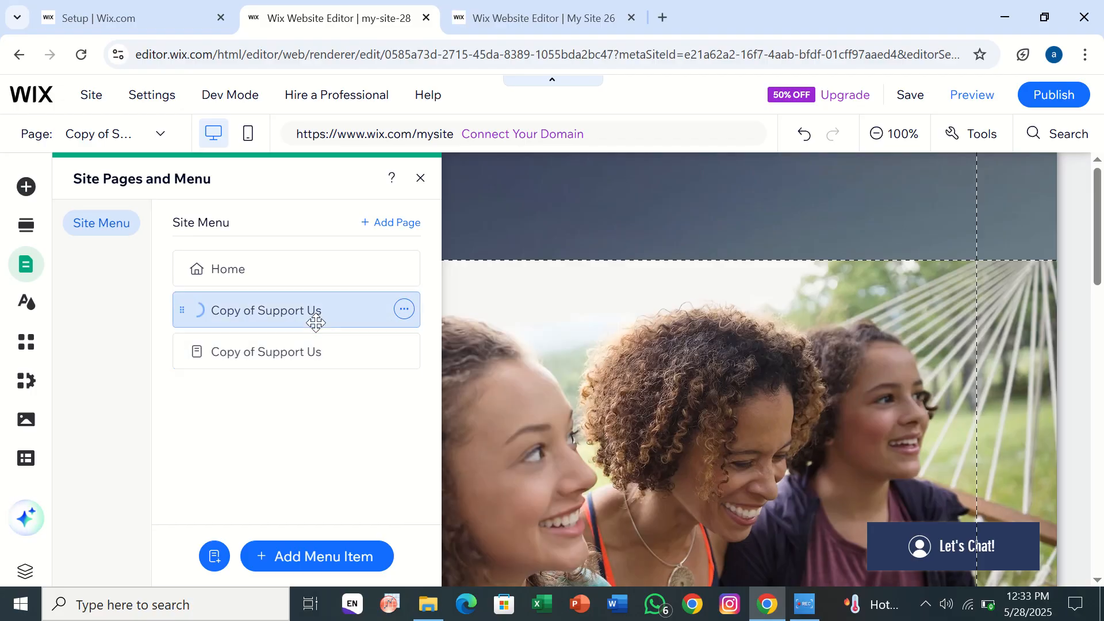
click(408, 313)
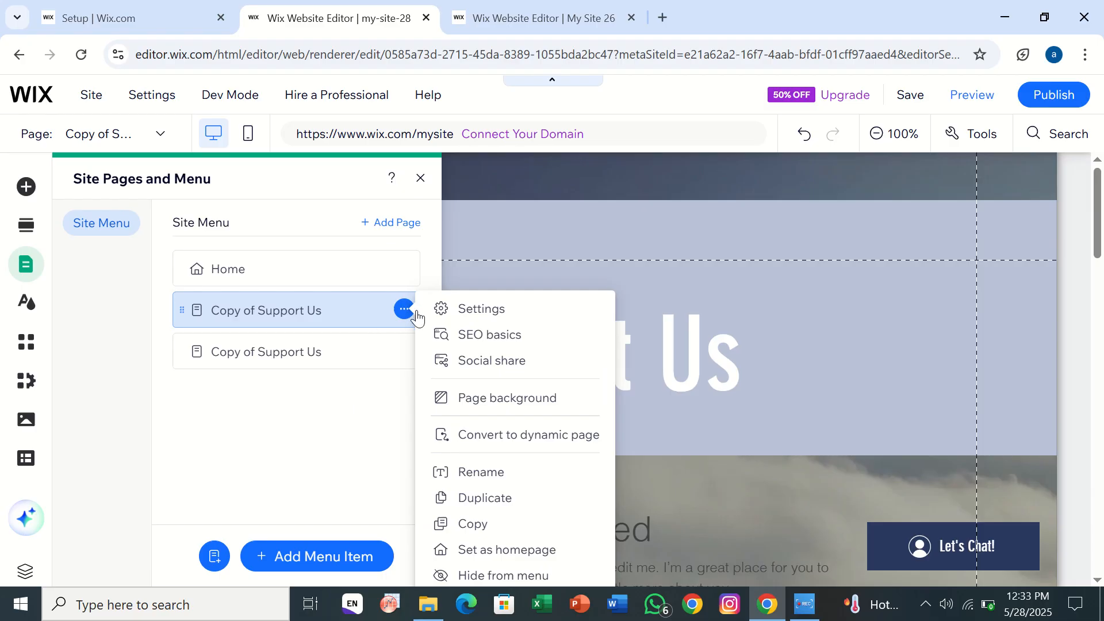
click(341, 458)
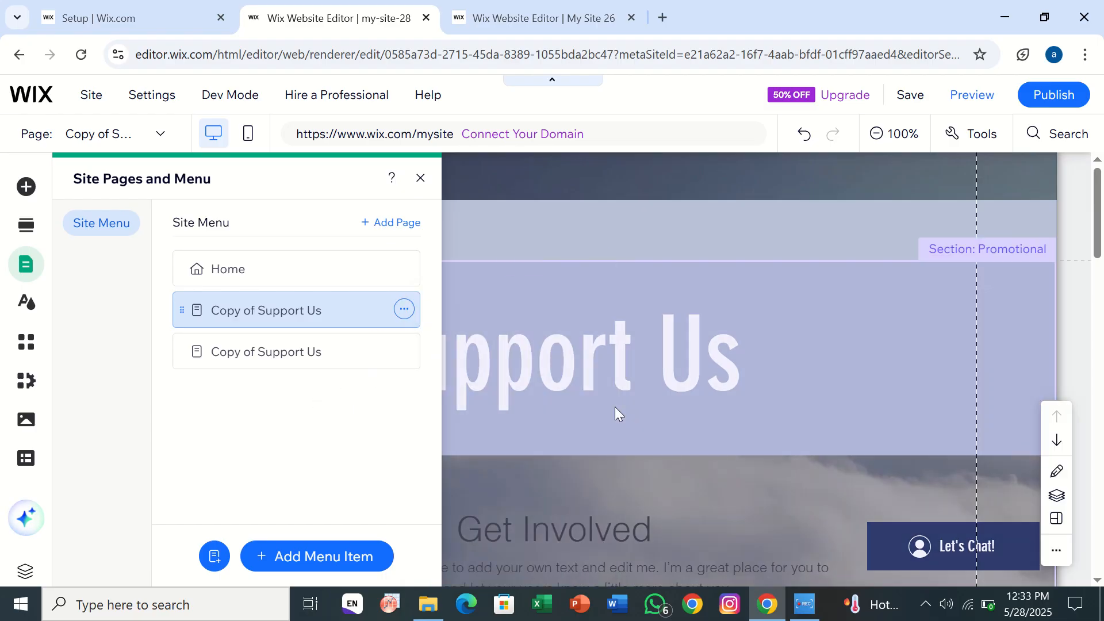
- Review the Support Us copy with the site theme at 50% zoom down to its footer
click(615, 407)
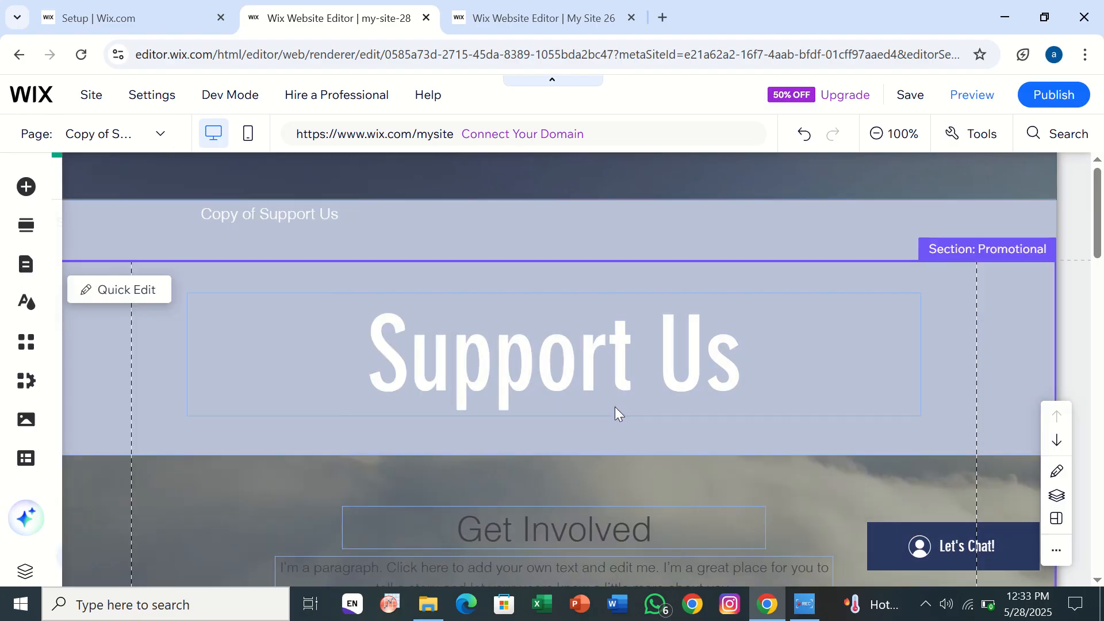
click(891, 137)
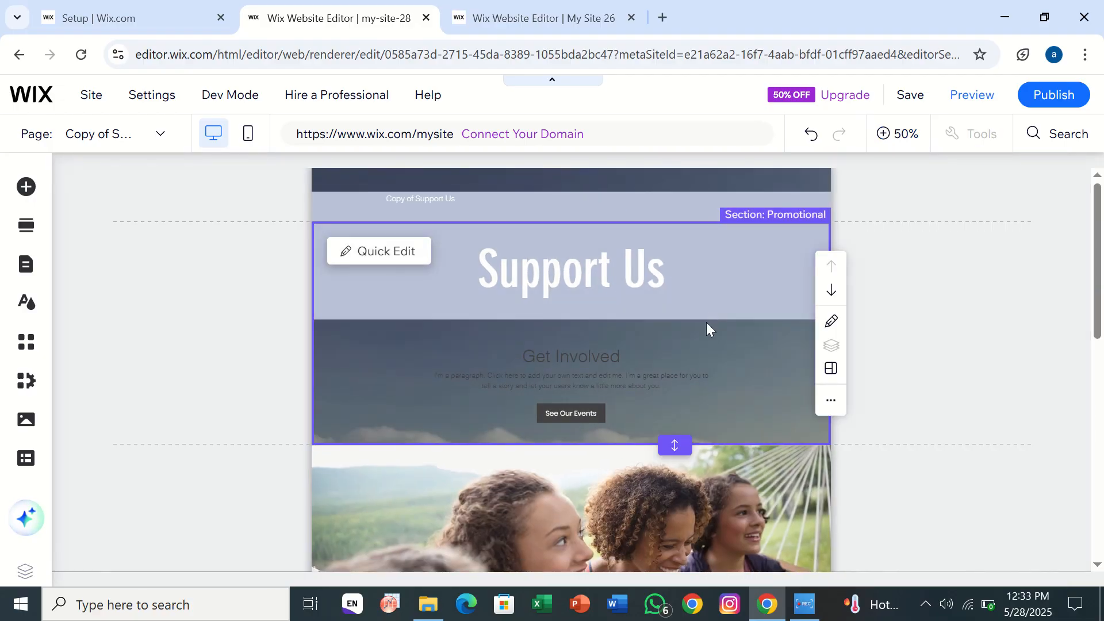
scroll(709, 320, down, 10)
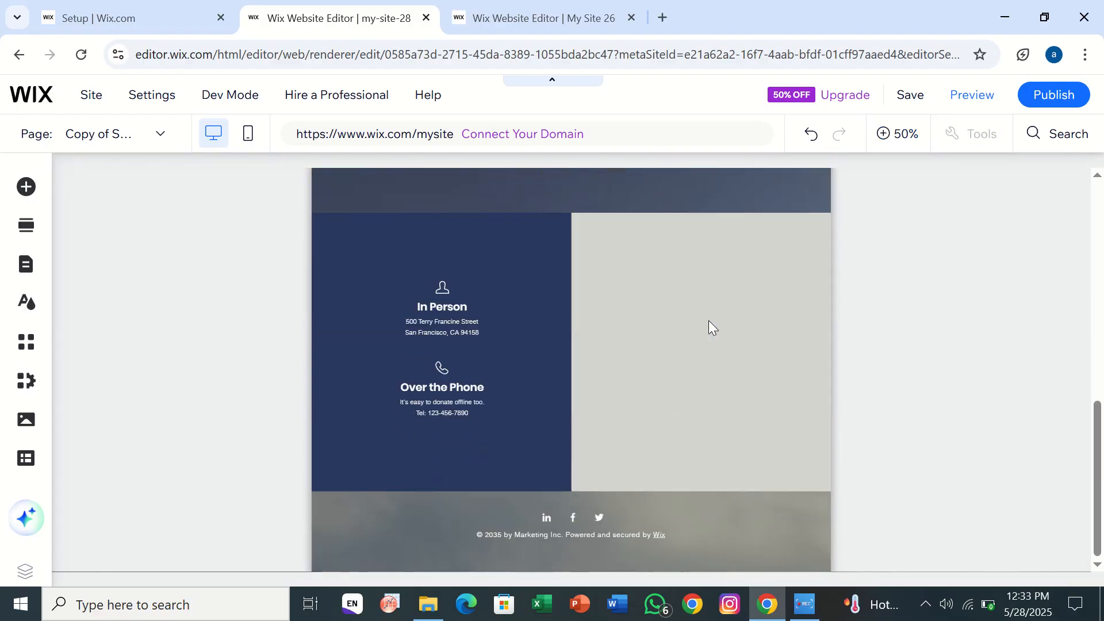
- Preview the template site with the pasted Support Us copy and return to editing
scroll(709, 319, up, 10)
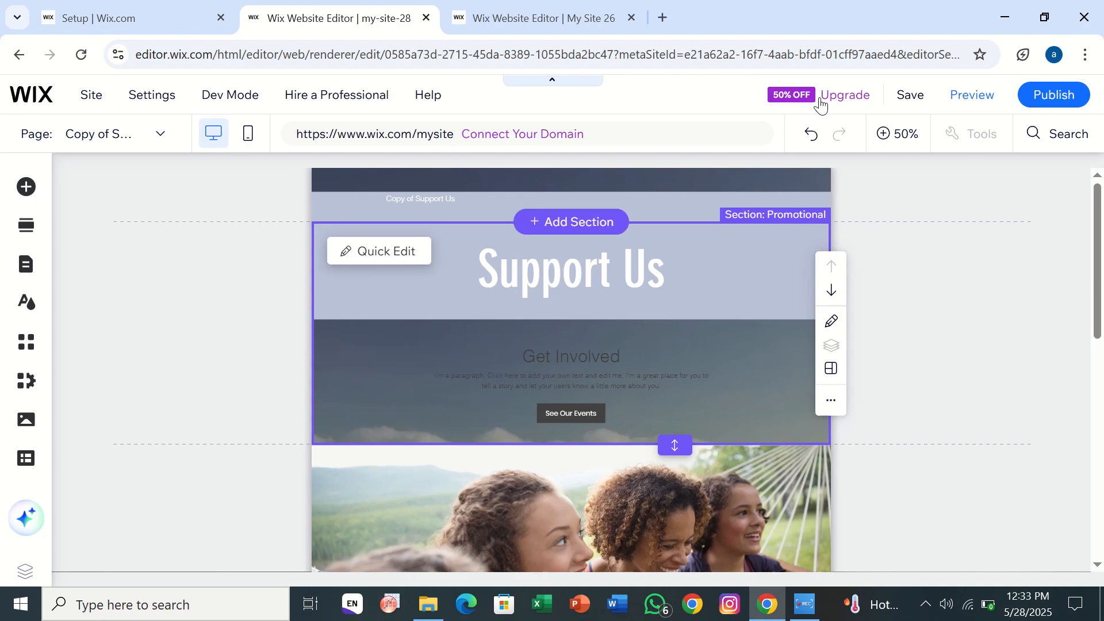
click(969, 96)
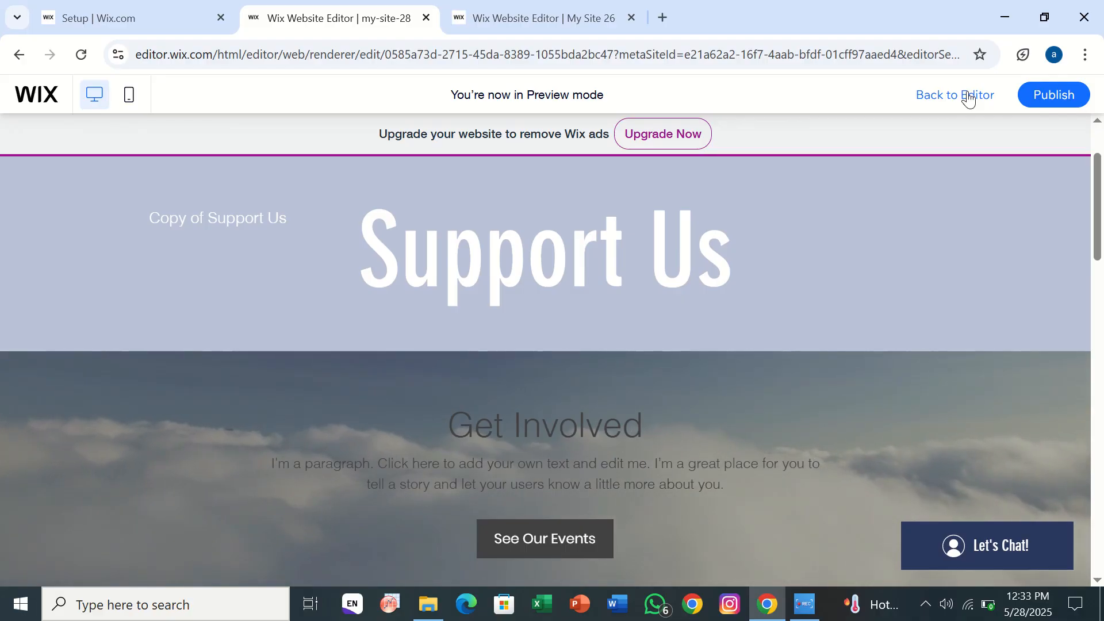
click(969, 96)
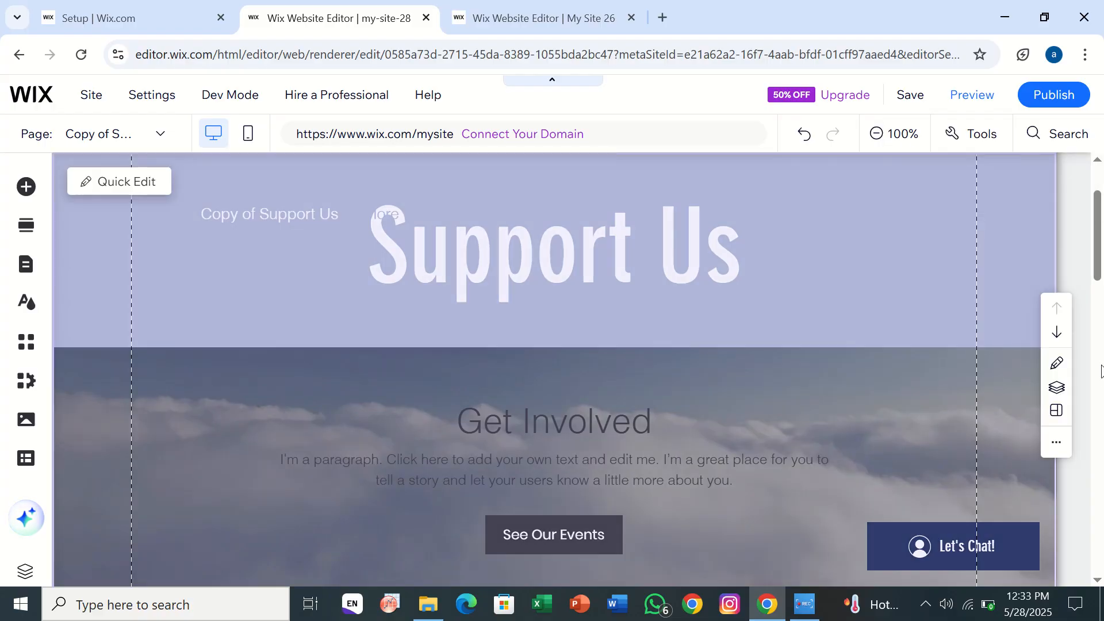
- View the original Support Us page in My Site 26 for comparison and return to the pasted copy in my-site-28
click(508, 16)
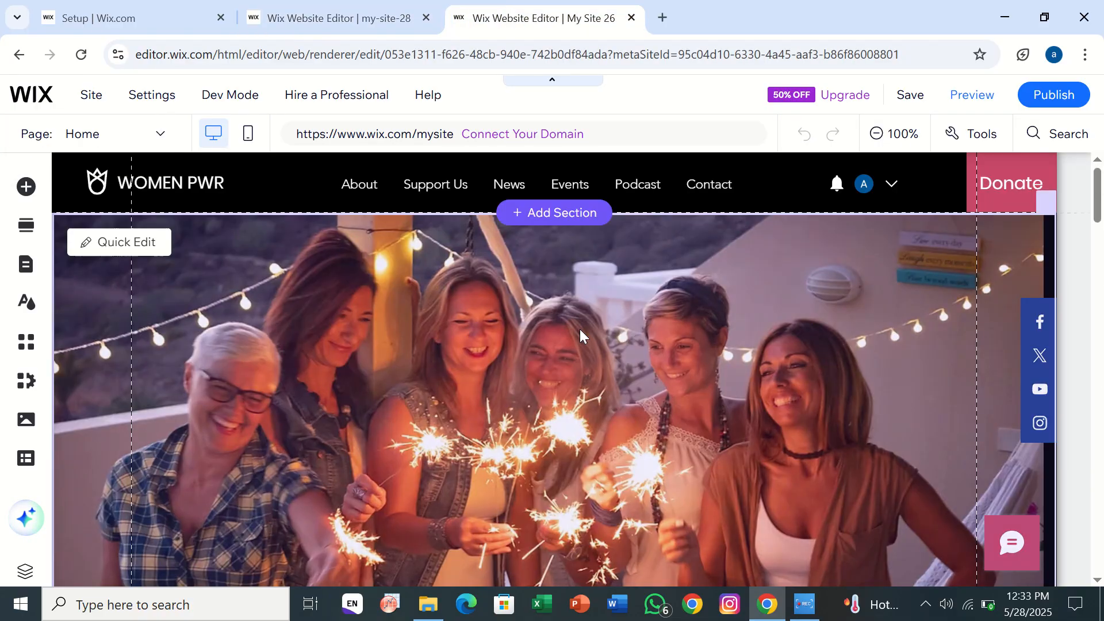
scroll(452, 389, down, 2)
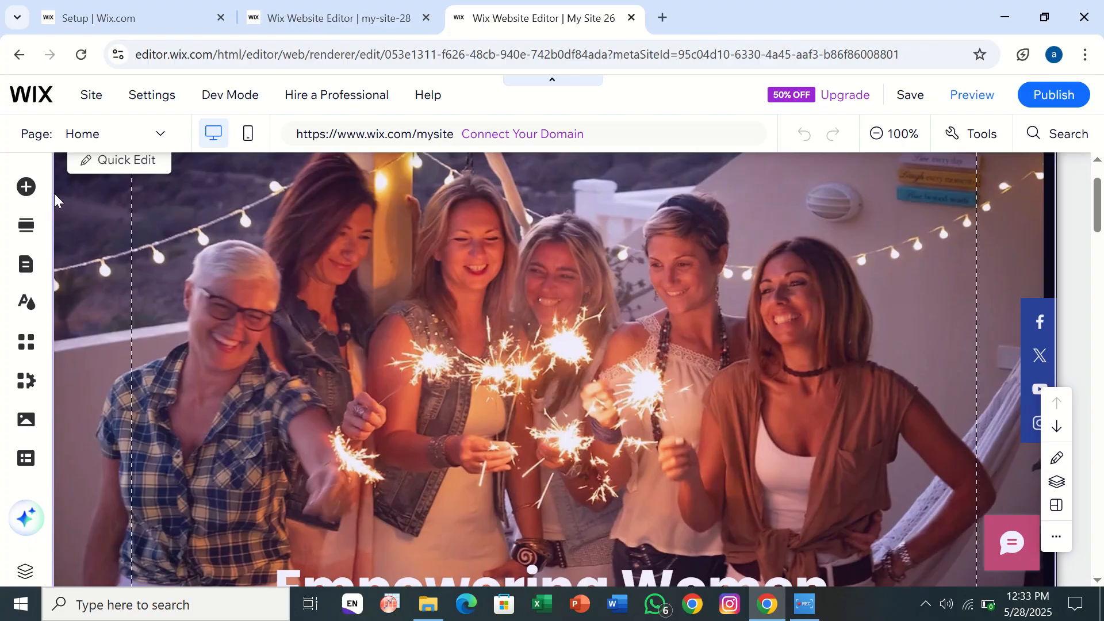
click(31, 268)
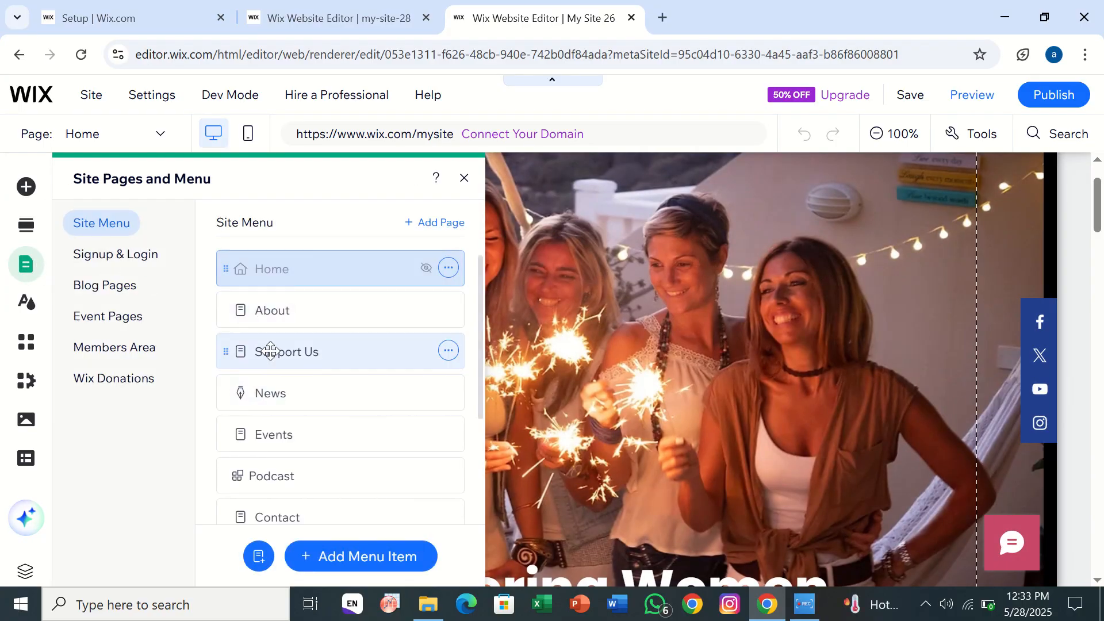
click(270, 352)
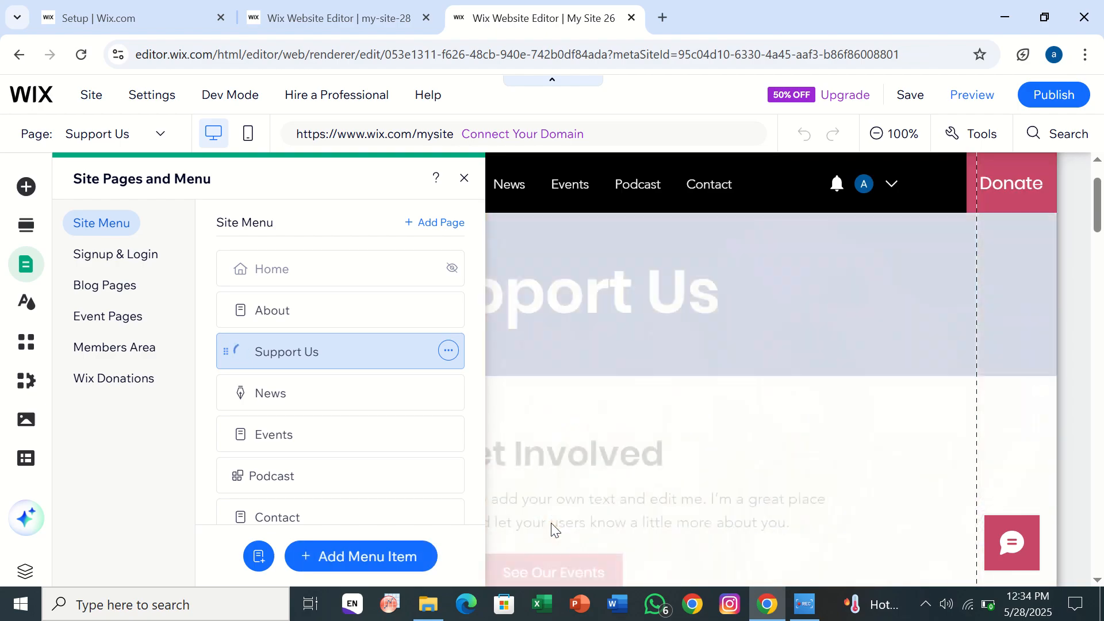
click(628, 491)
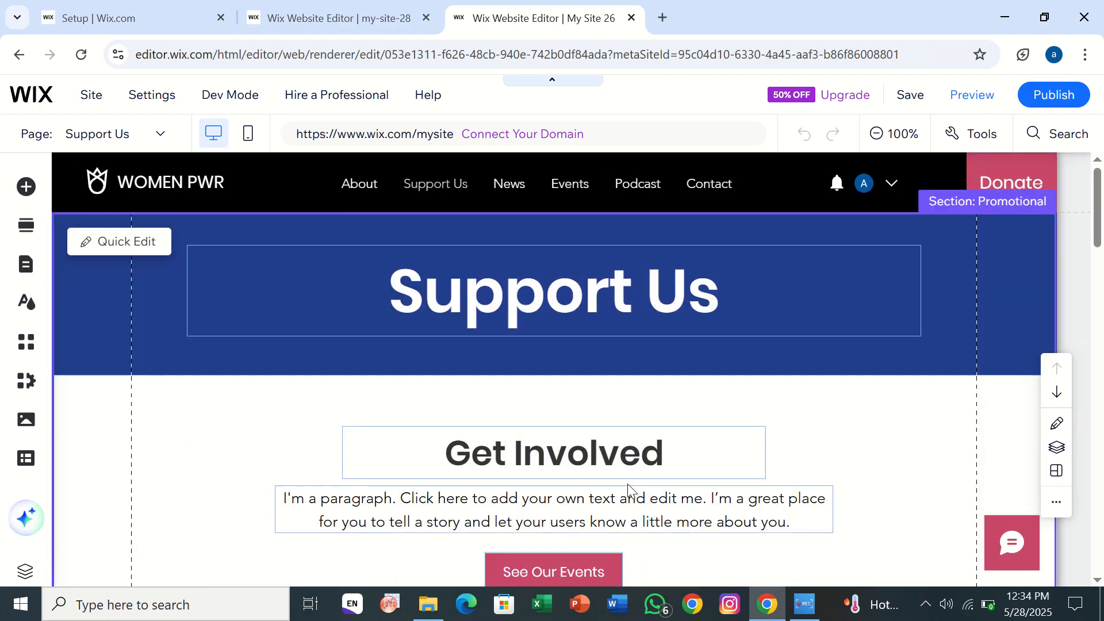
scroll(628, 488, down, 5)
scroll(627, 487, up, 5)
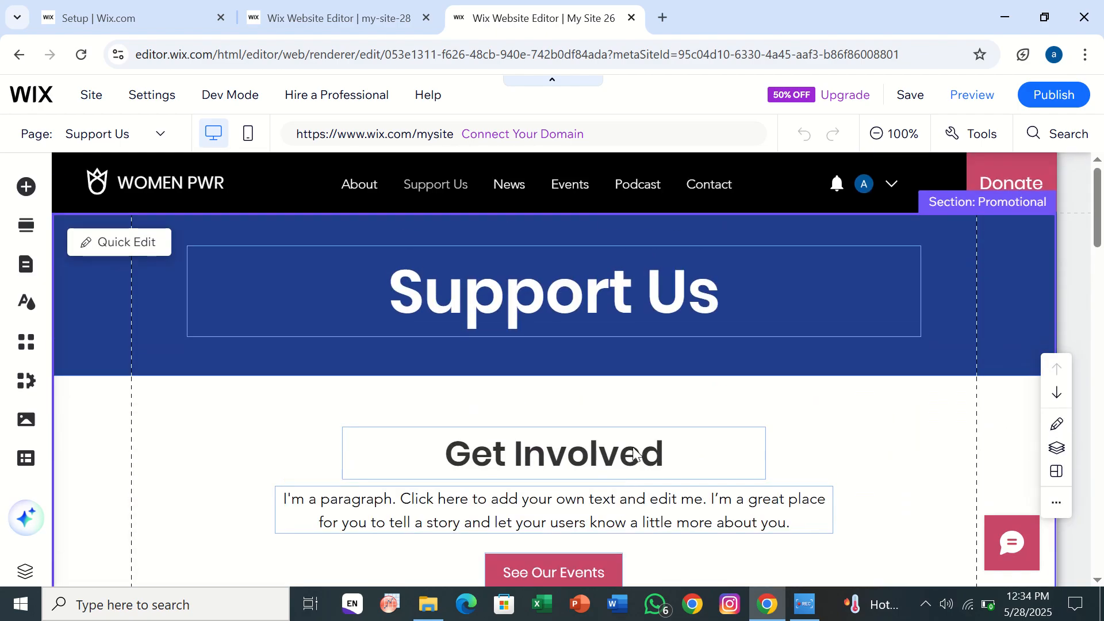
click(355, 19)
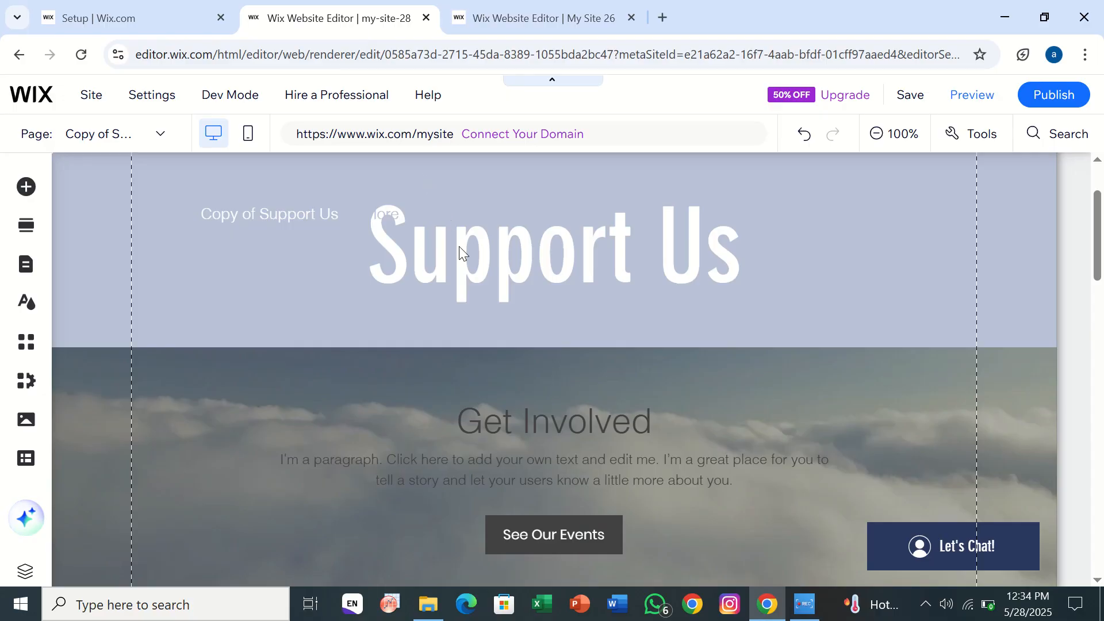